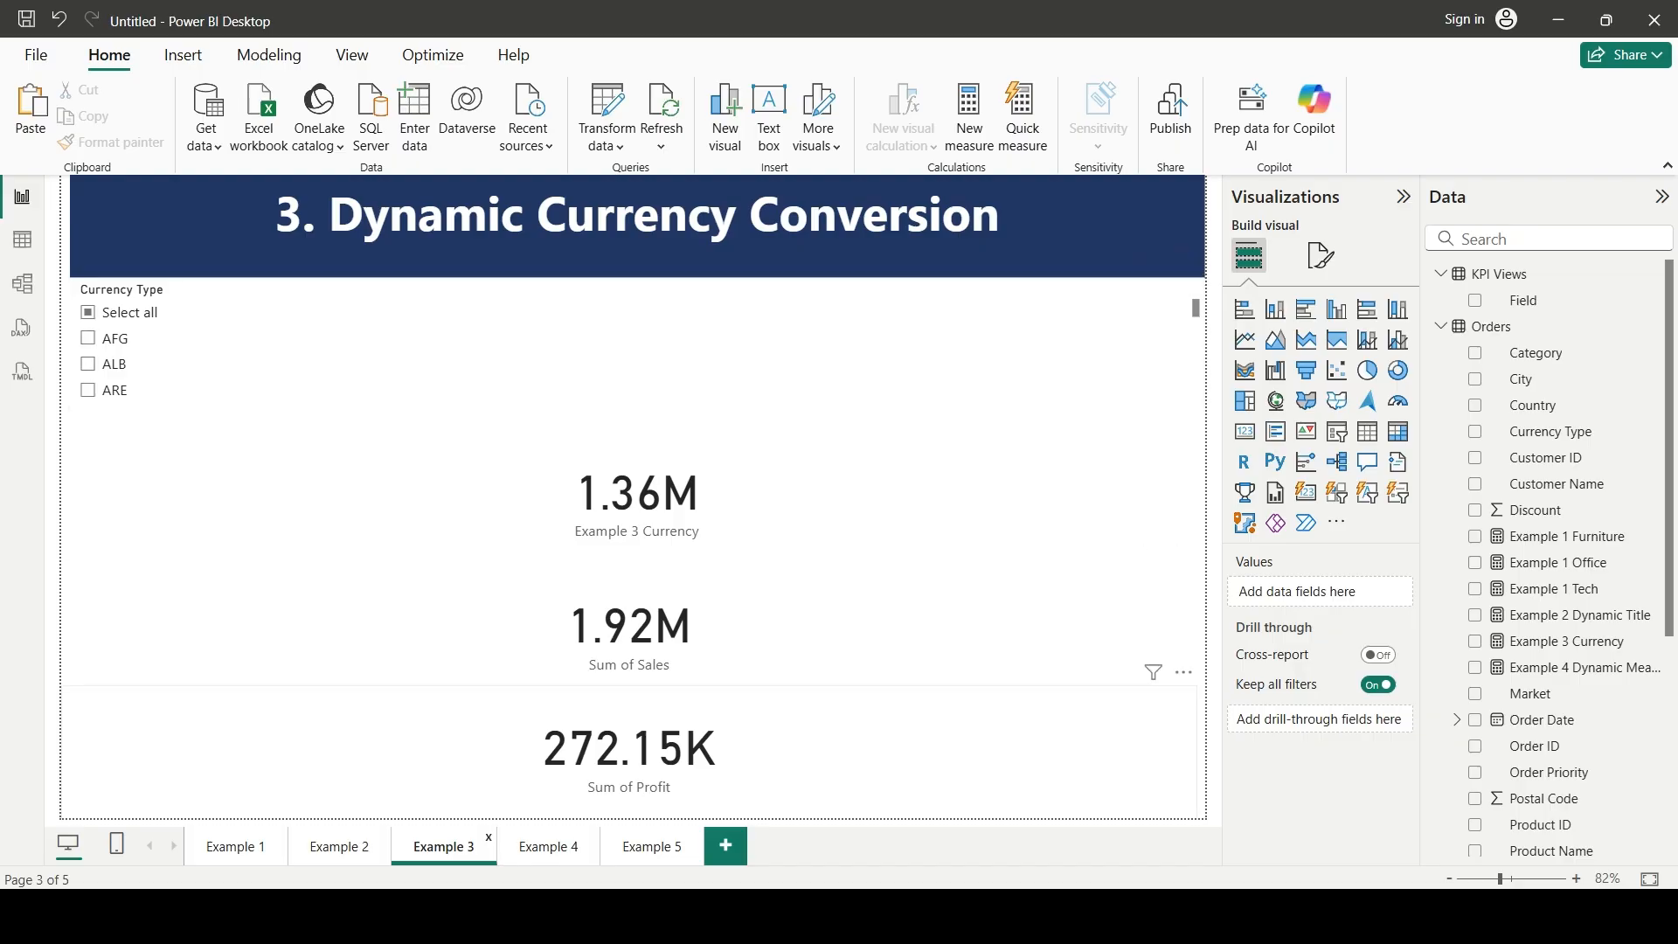
Copy the Category slicer from the Example 2 page to the Example 5 page without syncing the two slicers
{"action": "left_click", "coordinate": [339, 846]}
{"action": "left_click", "coordinate": [89, 366]}
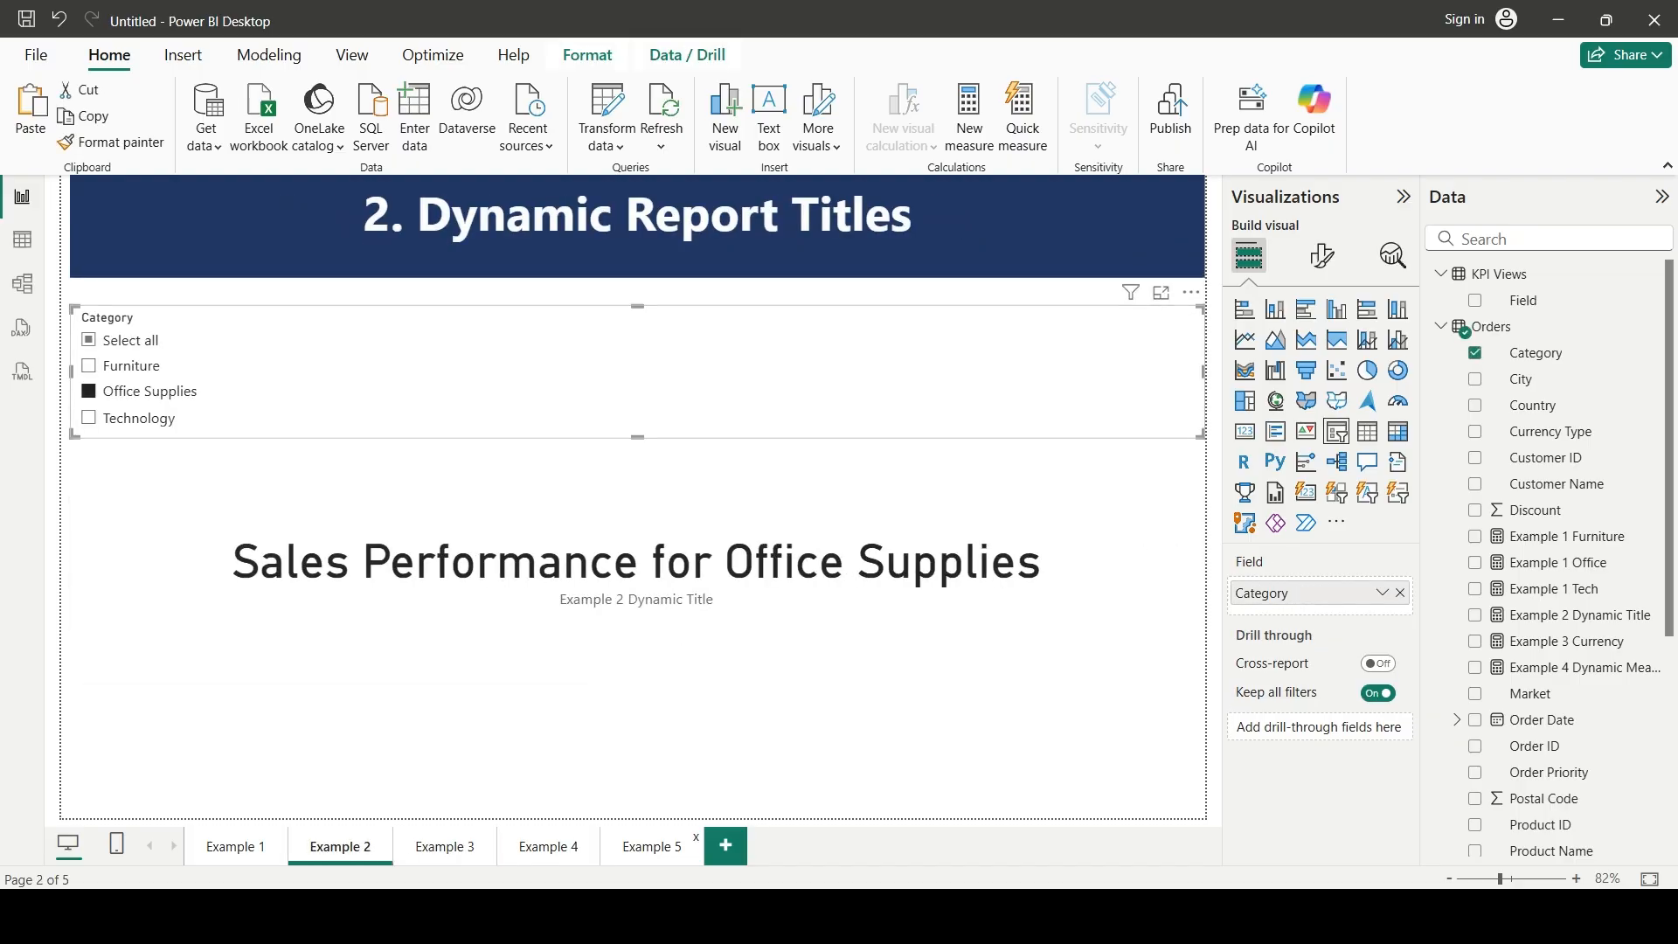
{"action": "left_click", "coordinate": [651, 846]}
{"action": "key", "text": "ctrl+v"}
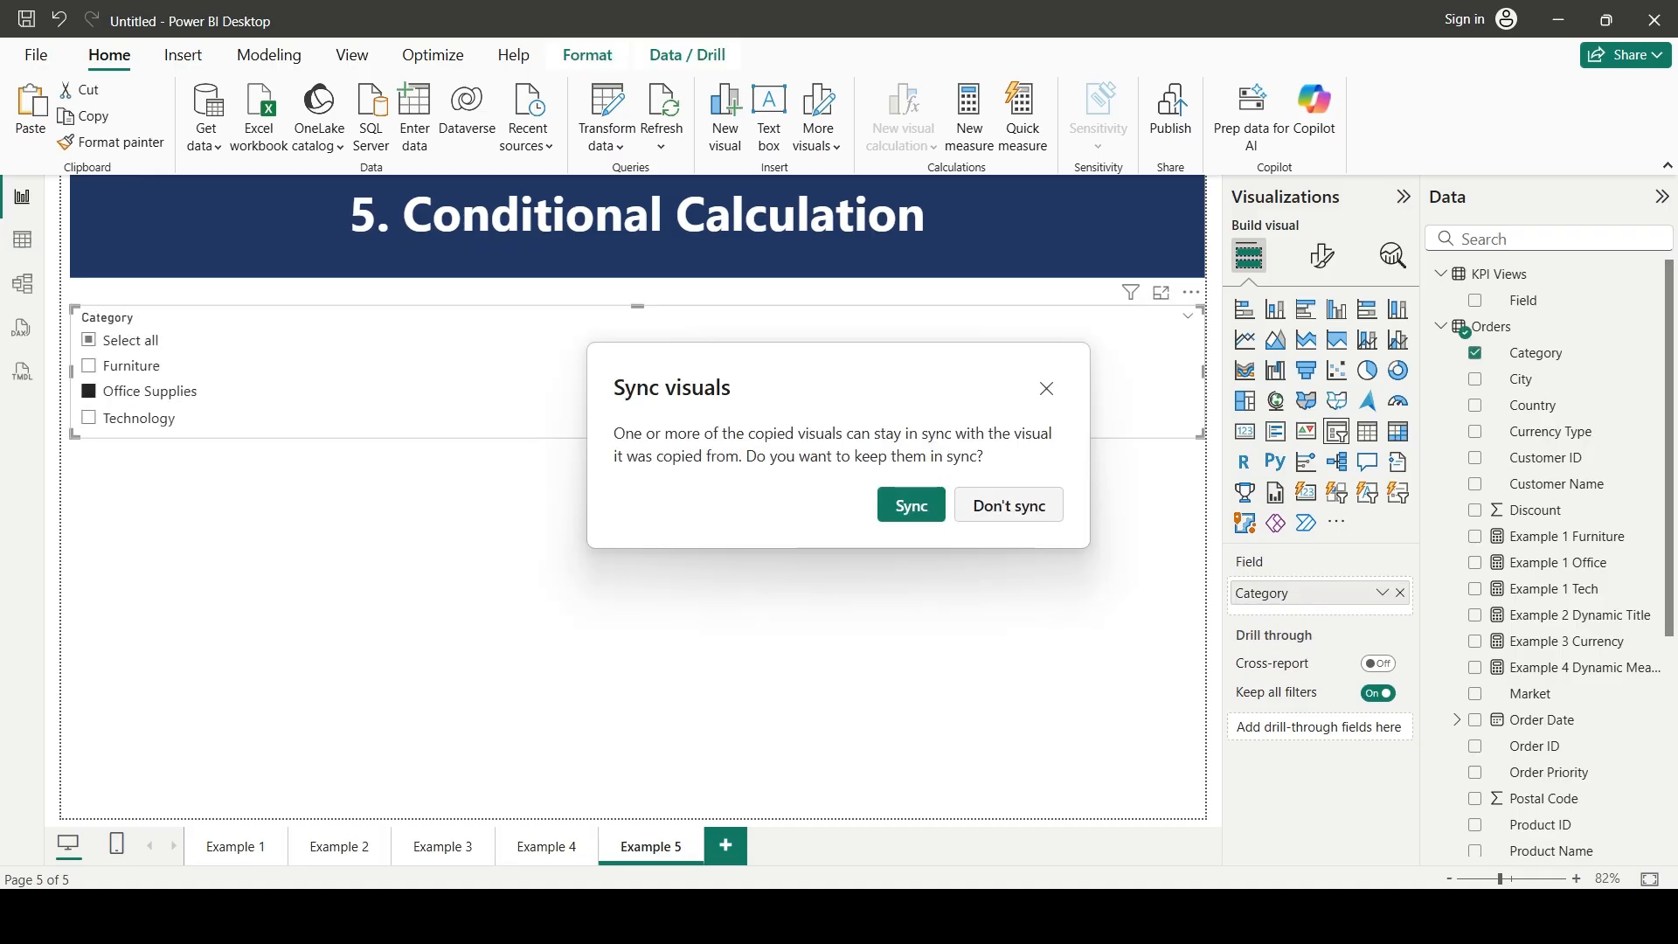
{"action": "left_click", "coordinate": [1008, 502]}
{"action": "left_click", "coordinate": [926, 577]}
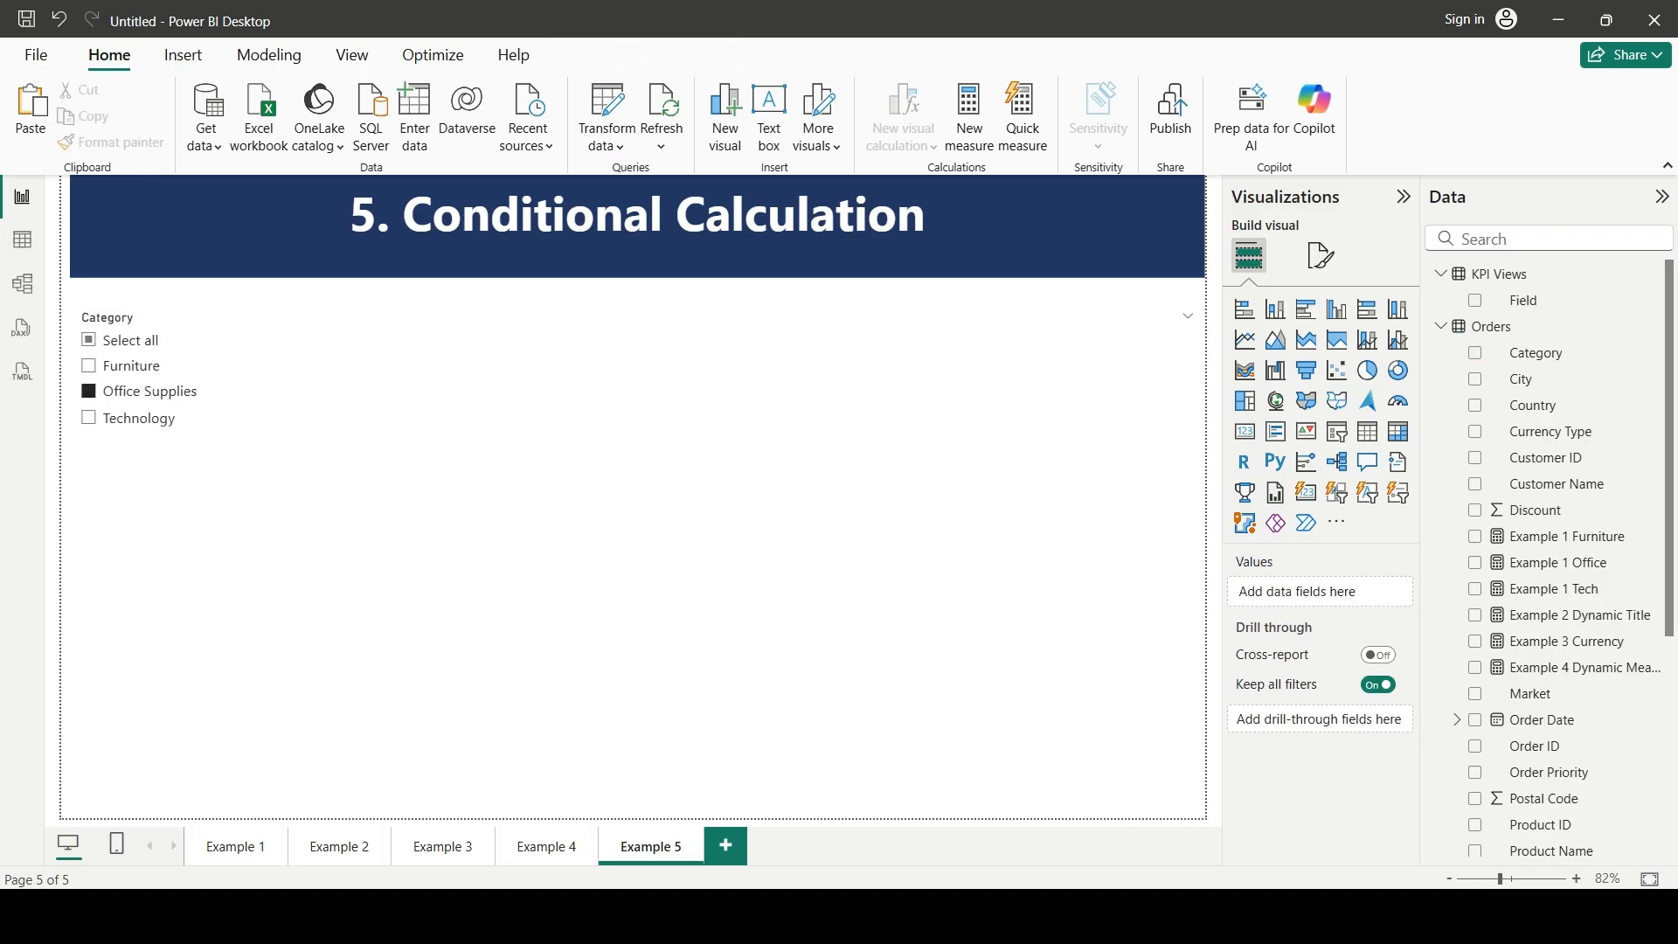
Create a new measure in the Orders table, name it Example 5 Condition, and start its formula on a new line
{"action": "left_click", "coordinate": [1491, 327]}
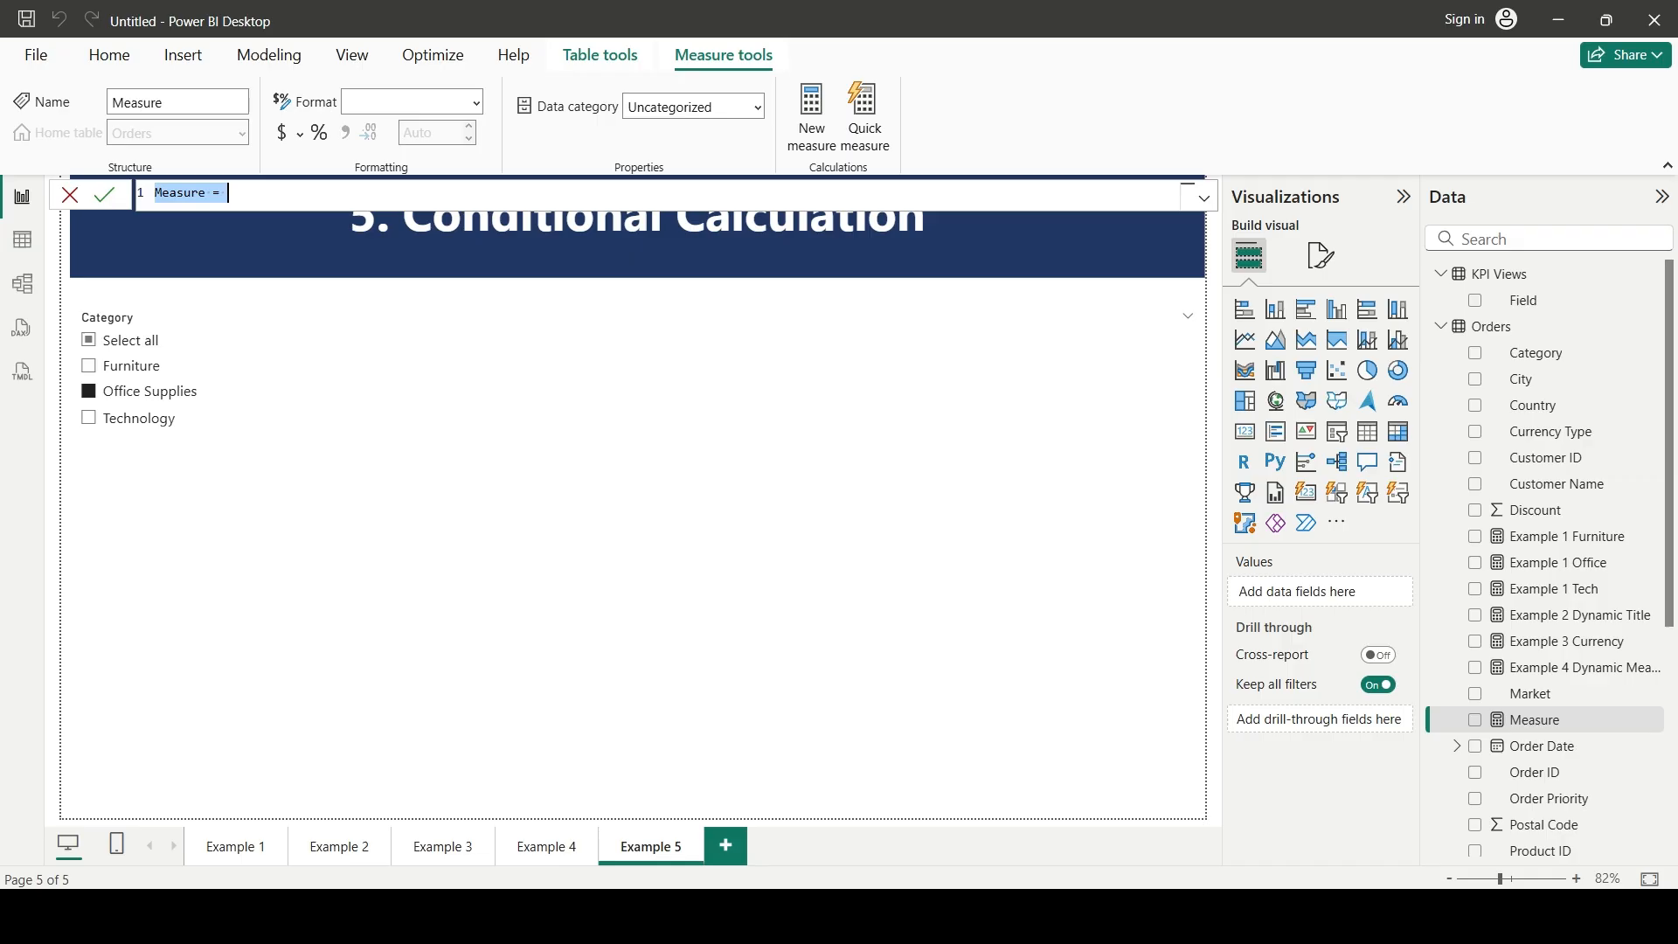
{"action": "type", "text": "ex"}
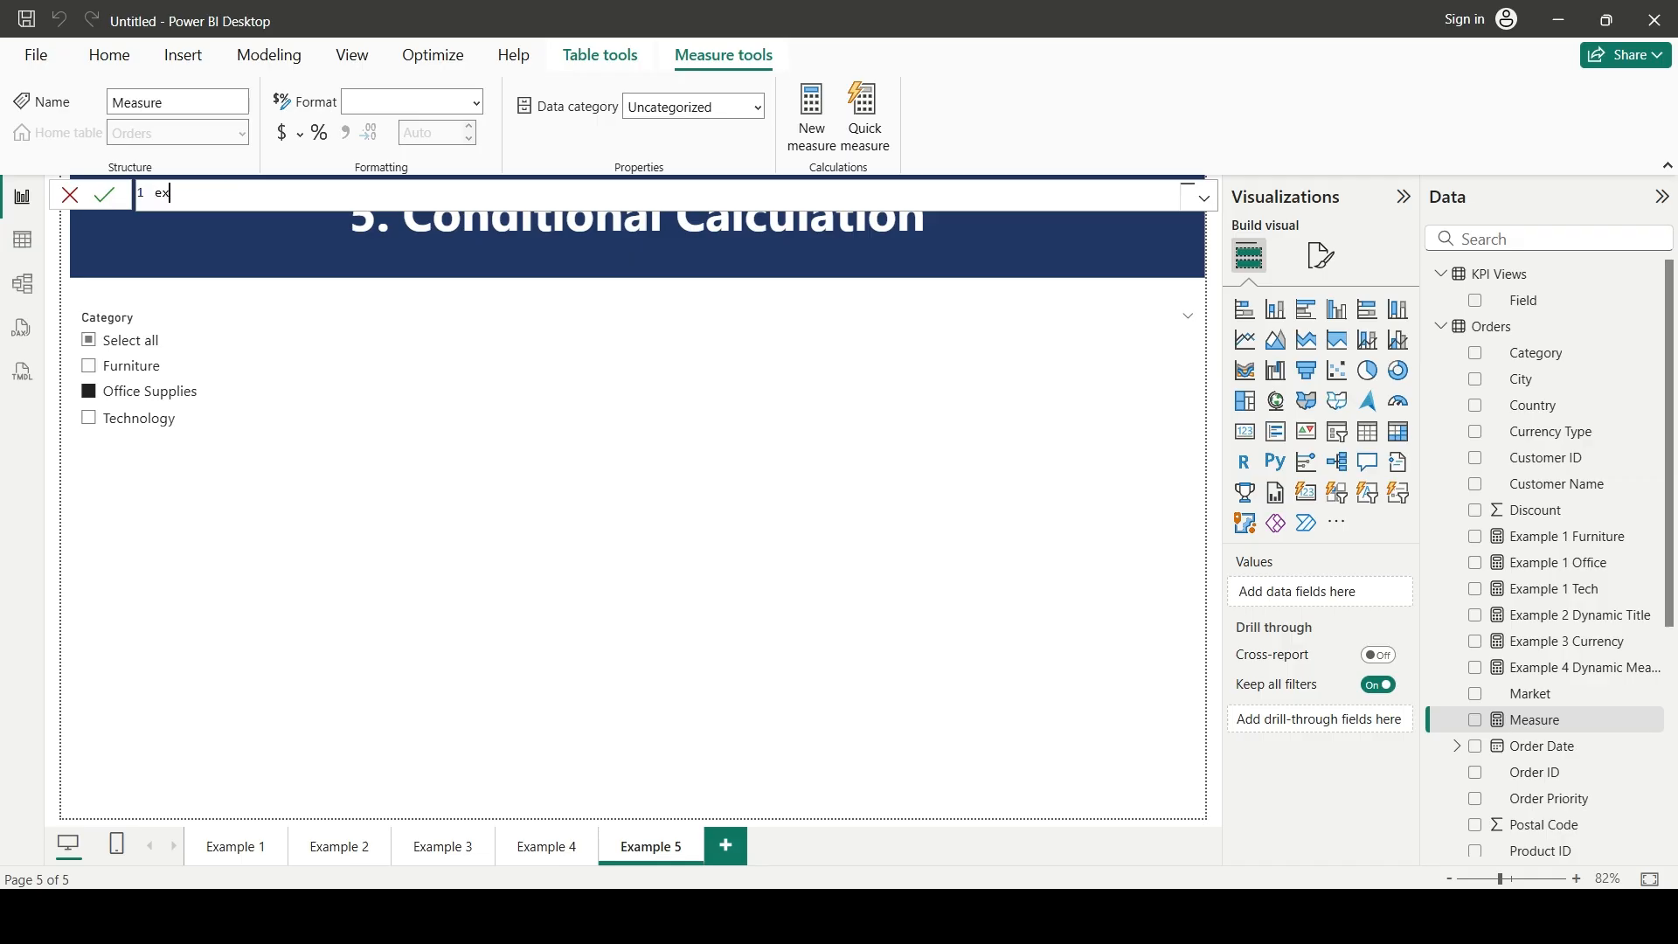
{"action": "key", "text": "BackSpace"}
{"action": "type", "text": "Example "}
{"action": "type", "text": "45"}
{"action": "key", "text": "BackSpace"}
{"action": "key", "text": "BackSpace"}
{"action": "type", "text": "5 Con"}
{"action": "key", "text": "BackSpace"}
{"action": "key", "text": "BackSpace"}
{"action": "type", "text": "onditiona"}
{"action": "key", "text": "BackSpace"}
{"action": "type", "text": "="}
{"action": "key", "text": "shift+Return"}
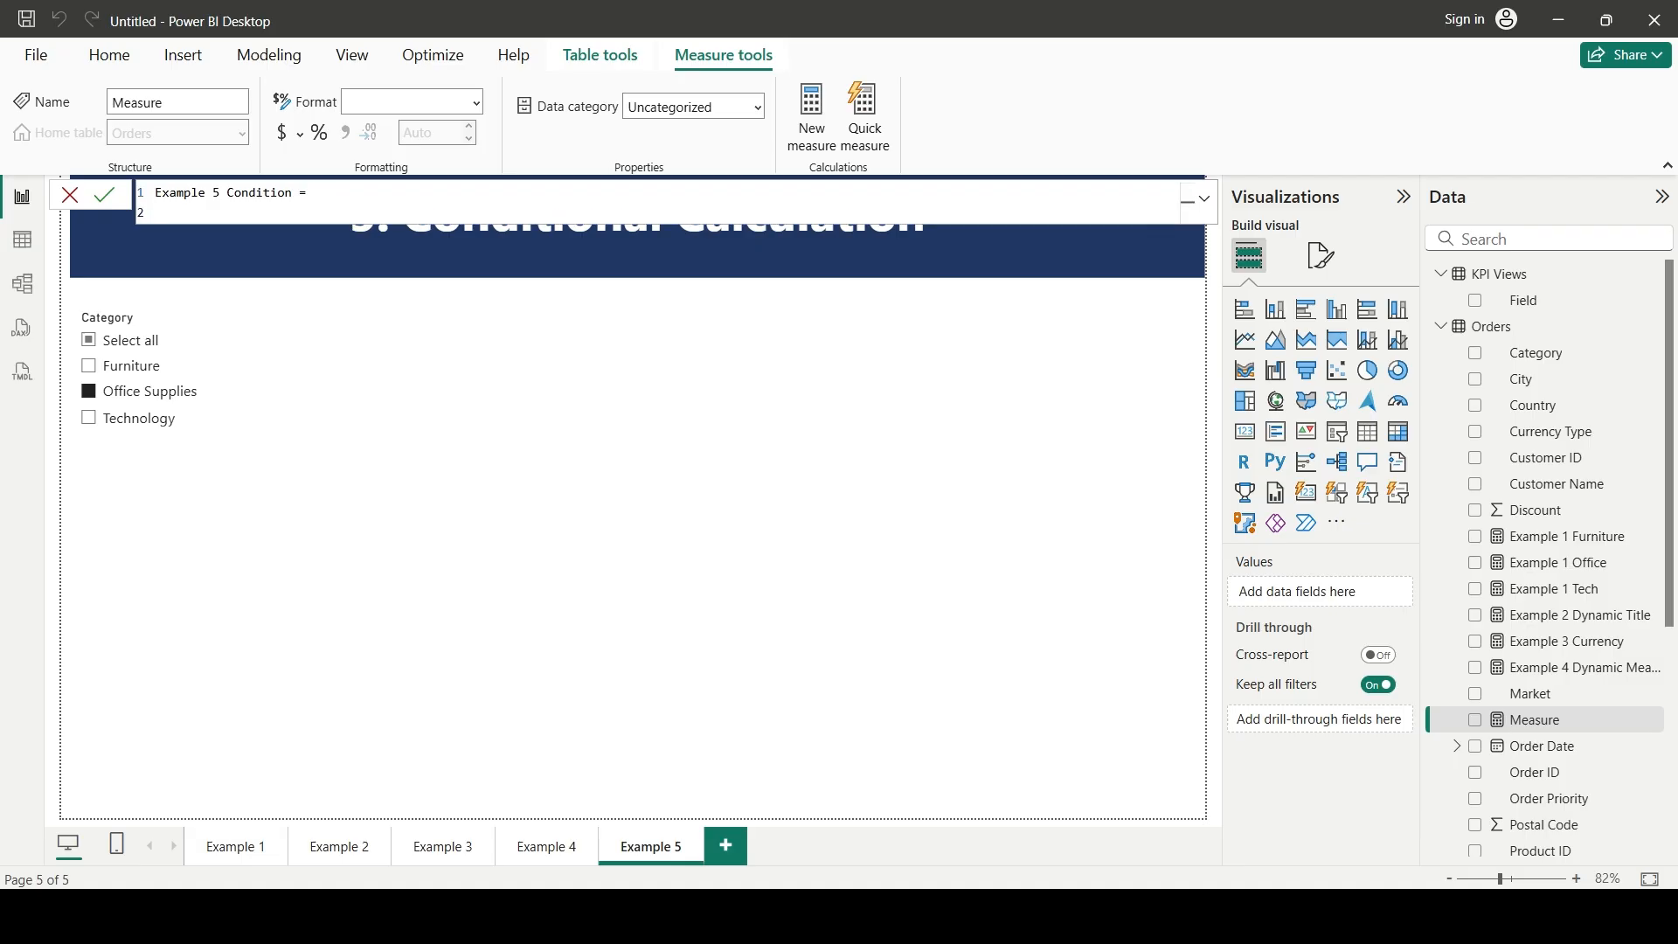
Begin the measure's formula with an IF function testing SELECTEDVALUE(Orders[Category])="Furniture"
{"action": "type", "text": "IF("}
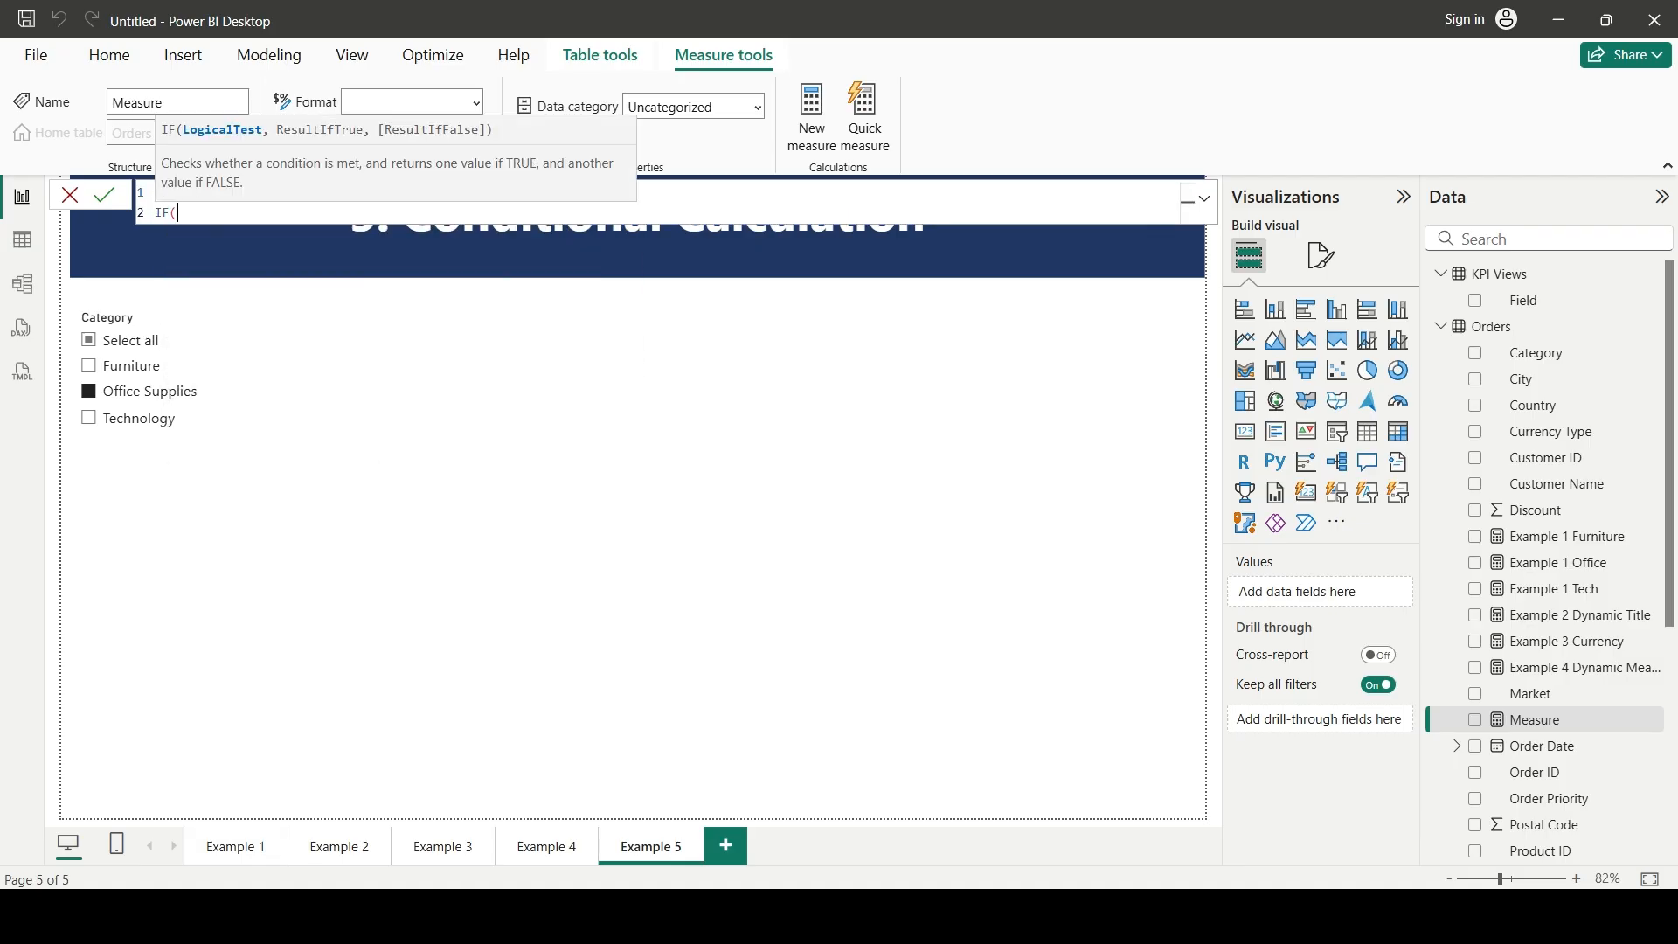
{"action": "key", "text": "shift+Return"}
{"action": "type", "text": "select"}
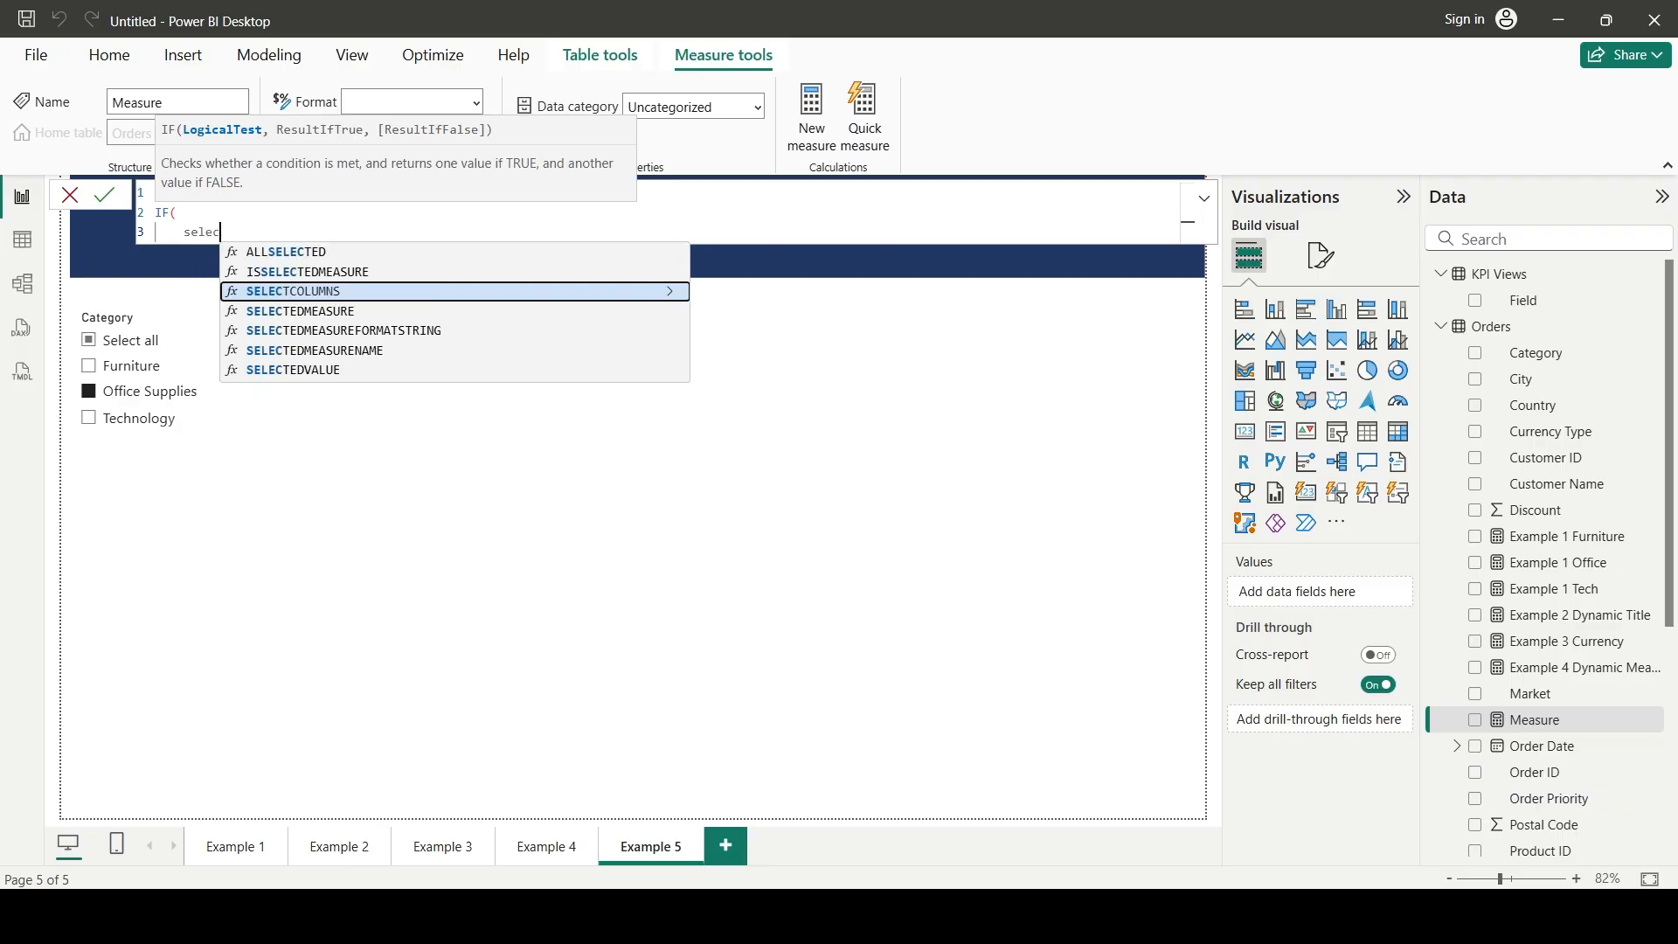
{"action": "key", "text": "Down"}
{"action": "key", "text": "Down"}
{"action": "key", "text": "Down"}
{"action": "key", "text": "Down"}
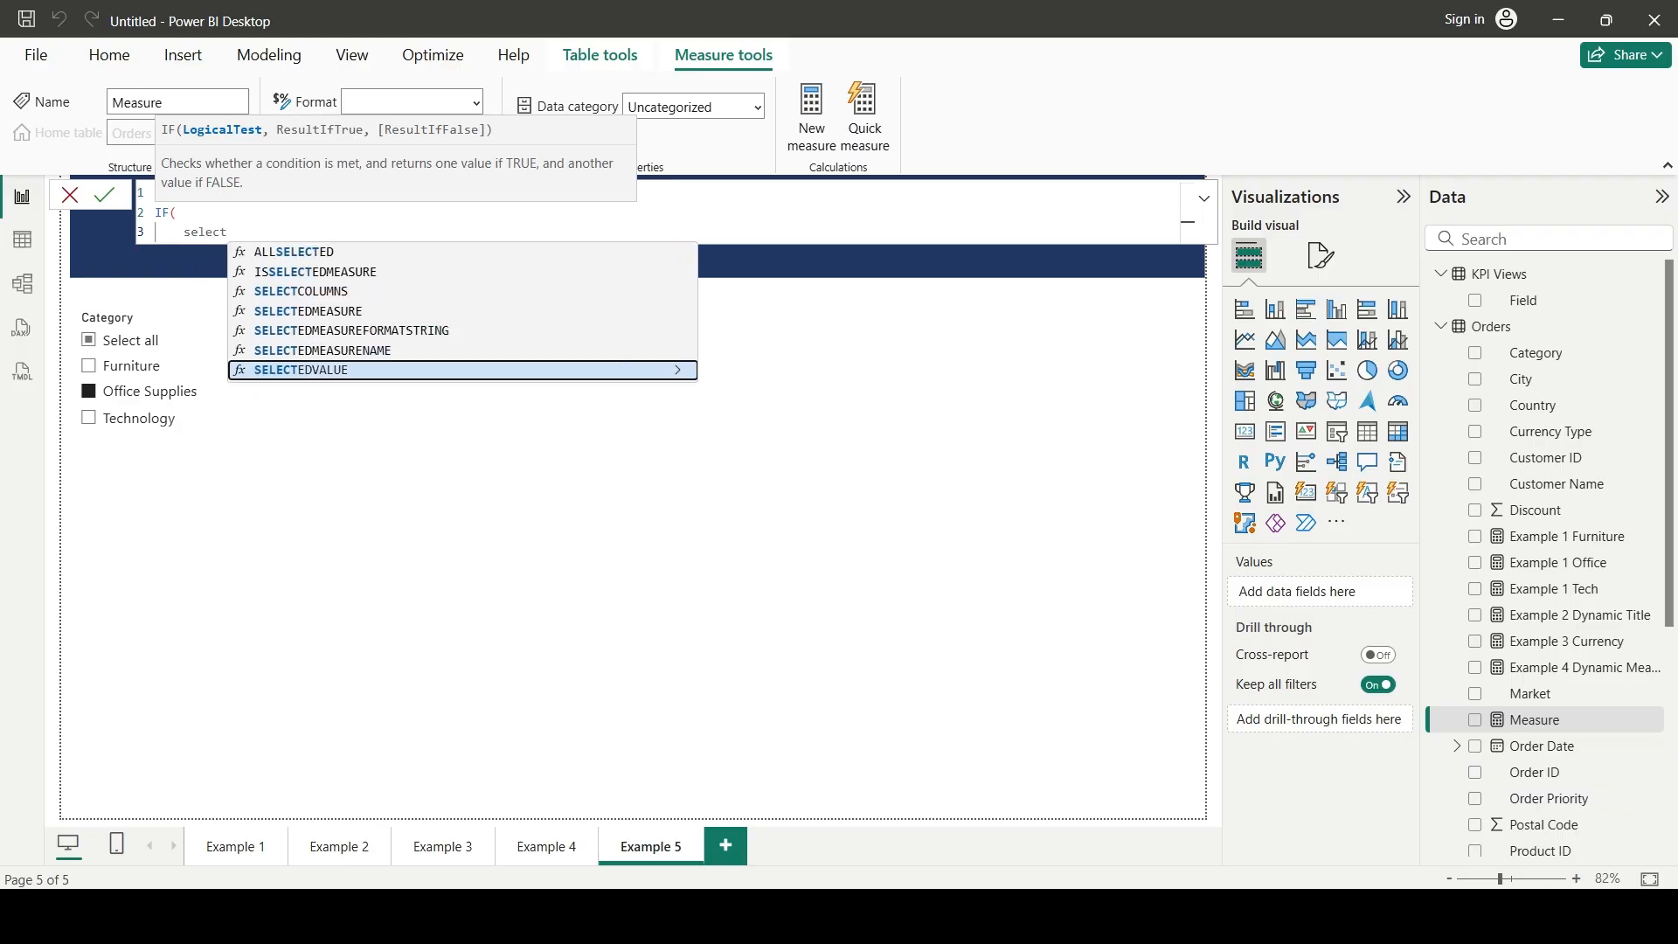
{"action": "key", "text": "Tab"}
{"action": "type", "text": "cat"}
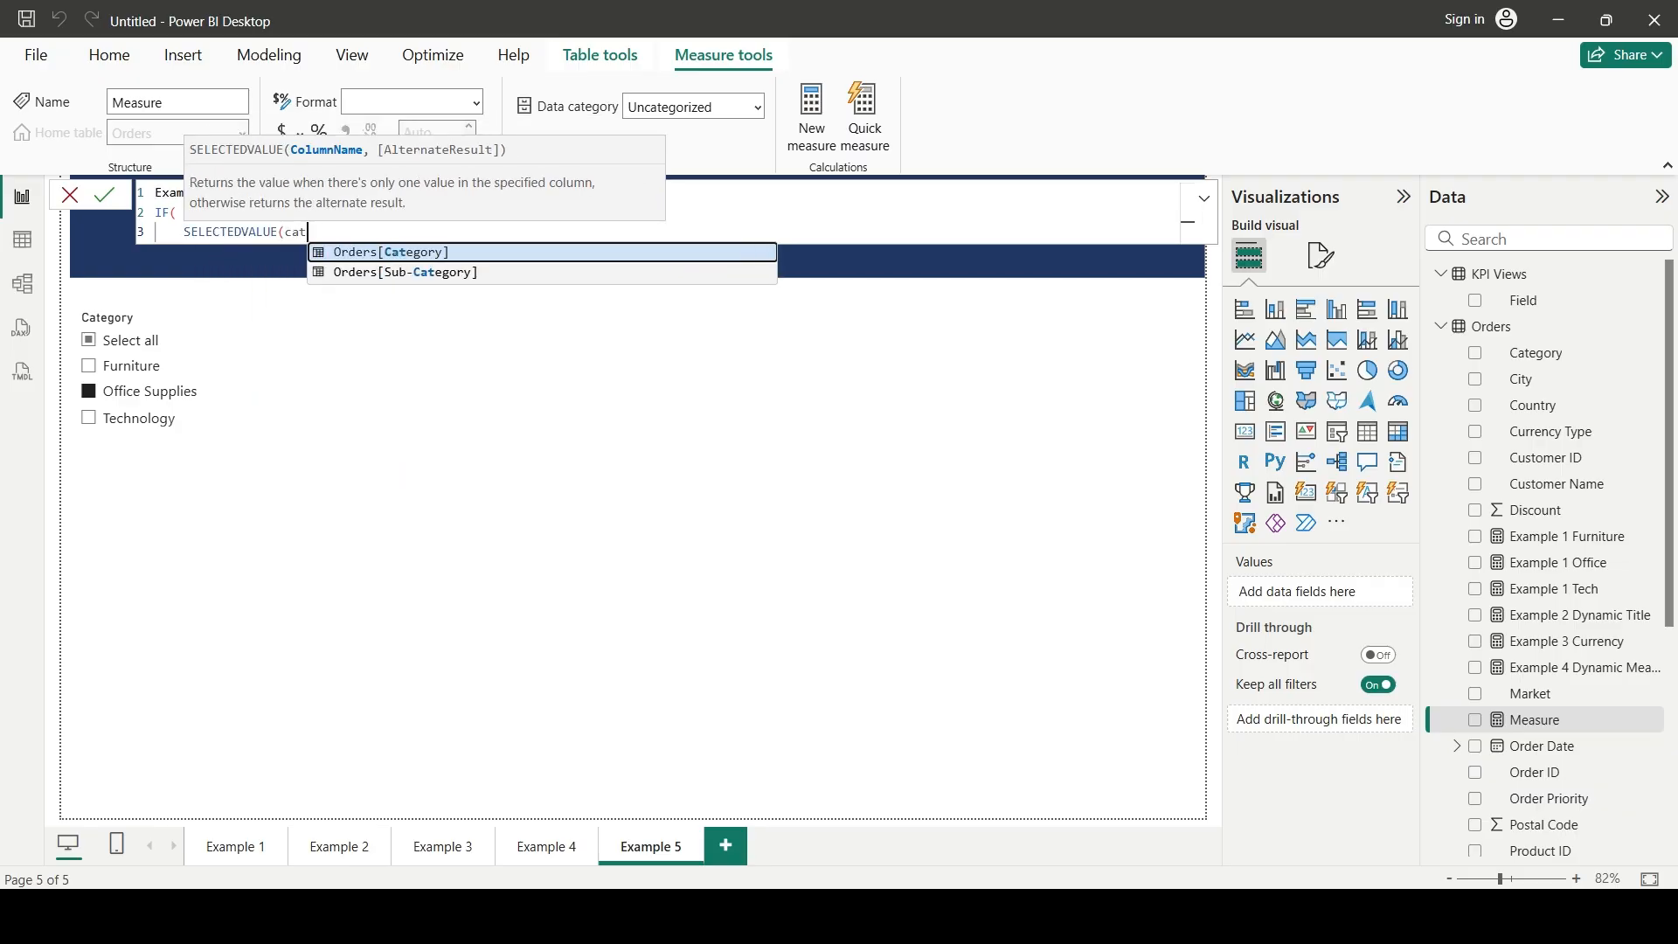
{"action": "key", "text": "Tab"}
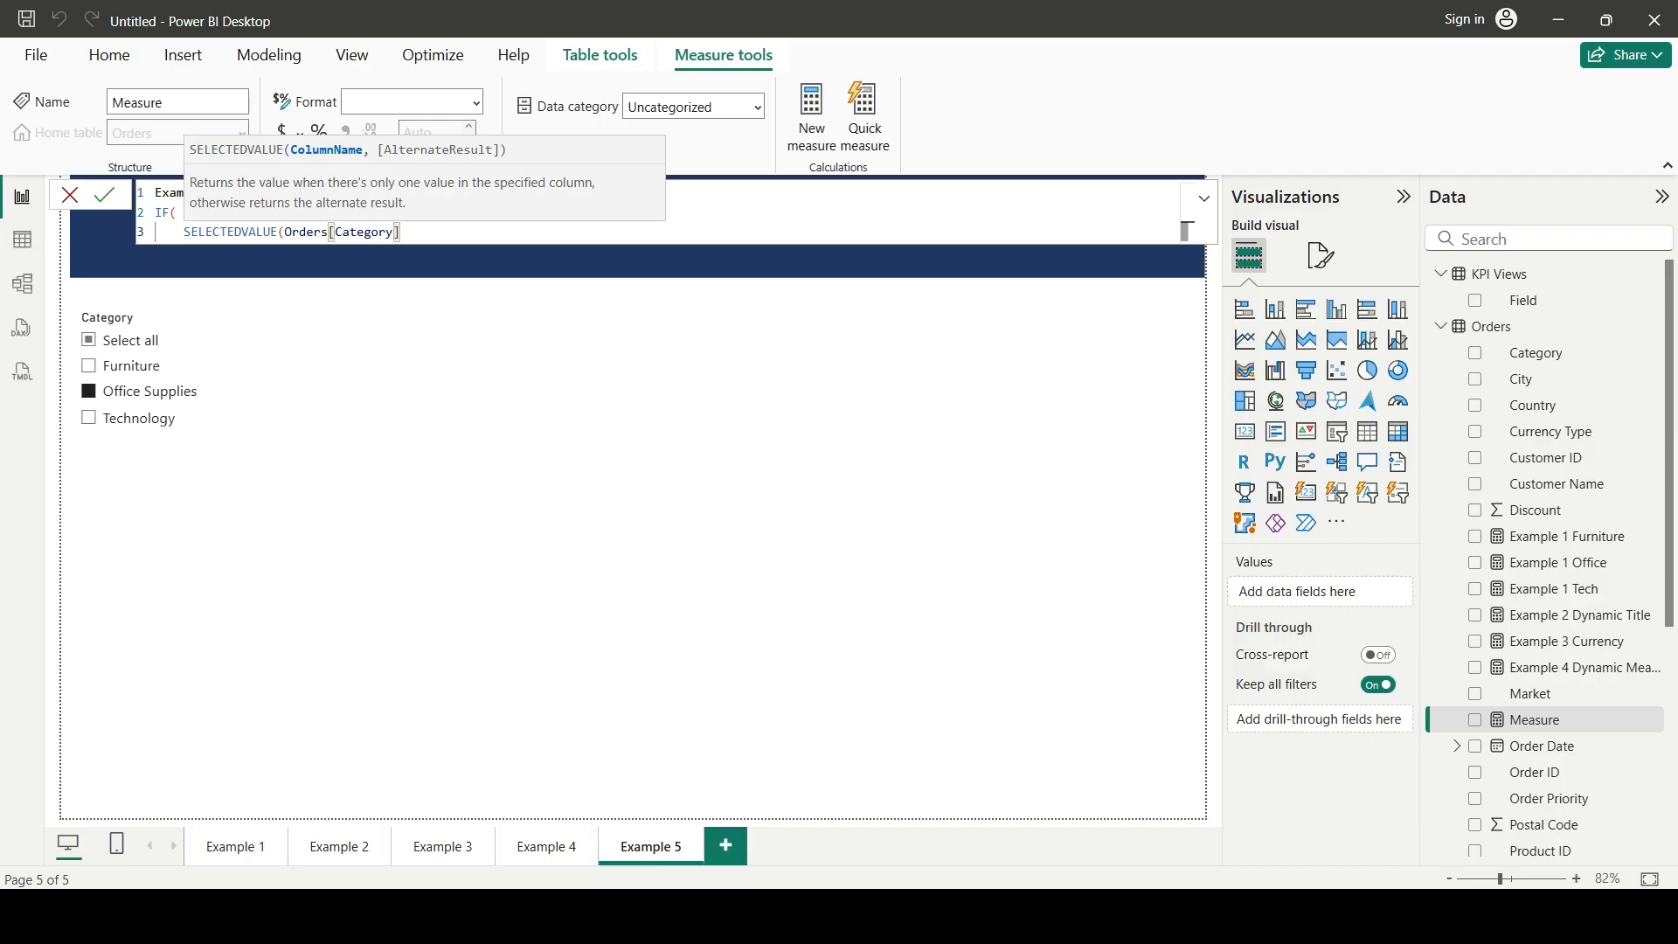
{"action": "type", "text": ")"}
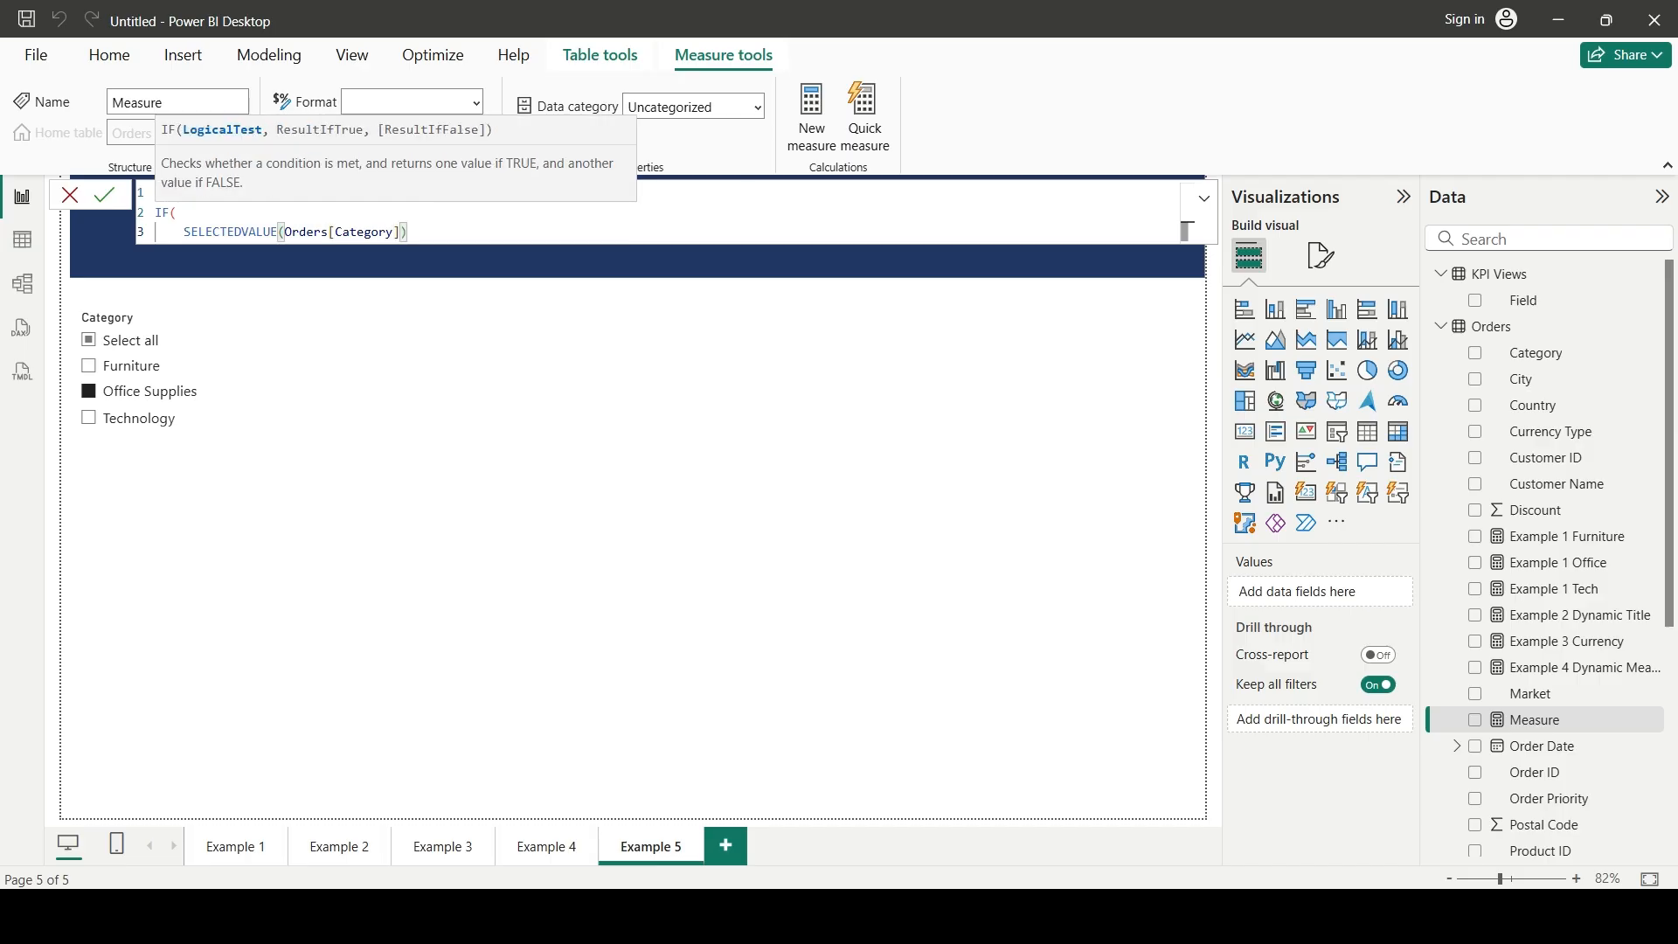
{"action": "type", "text": "="}
{"action": "type", "text": "\"Furniture\","}
{"action": "key", "text": "shift+Return"}
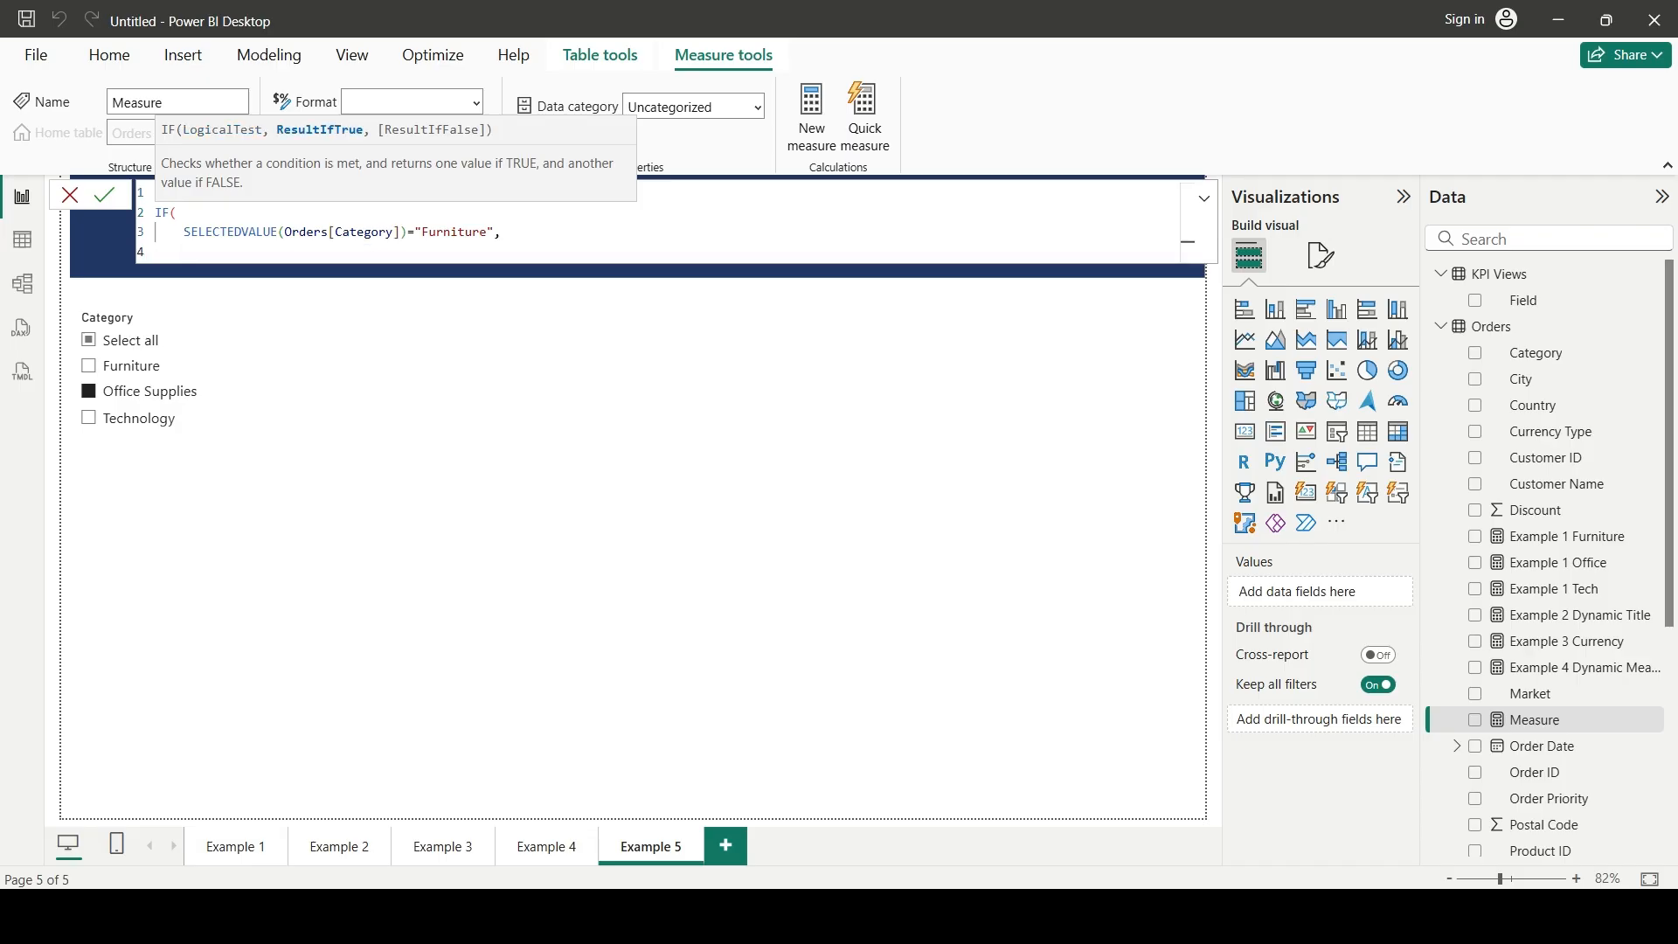
Set the IF function's true result to SUM(Orders[Sales])*5
{"action": "type", "text": "SUM(sales"}
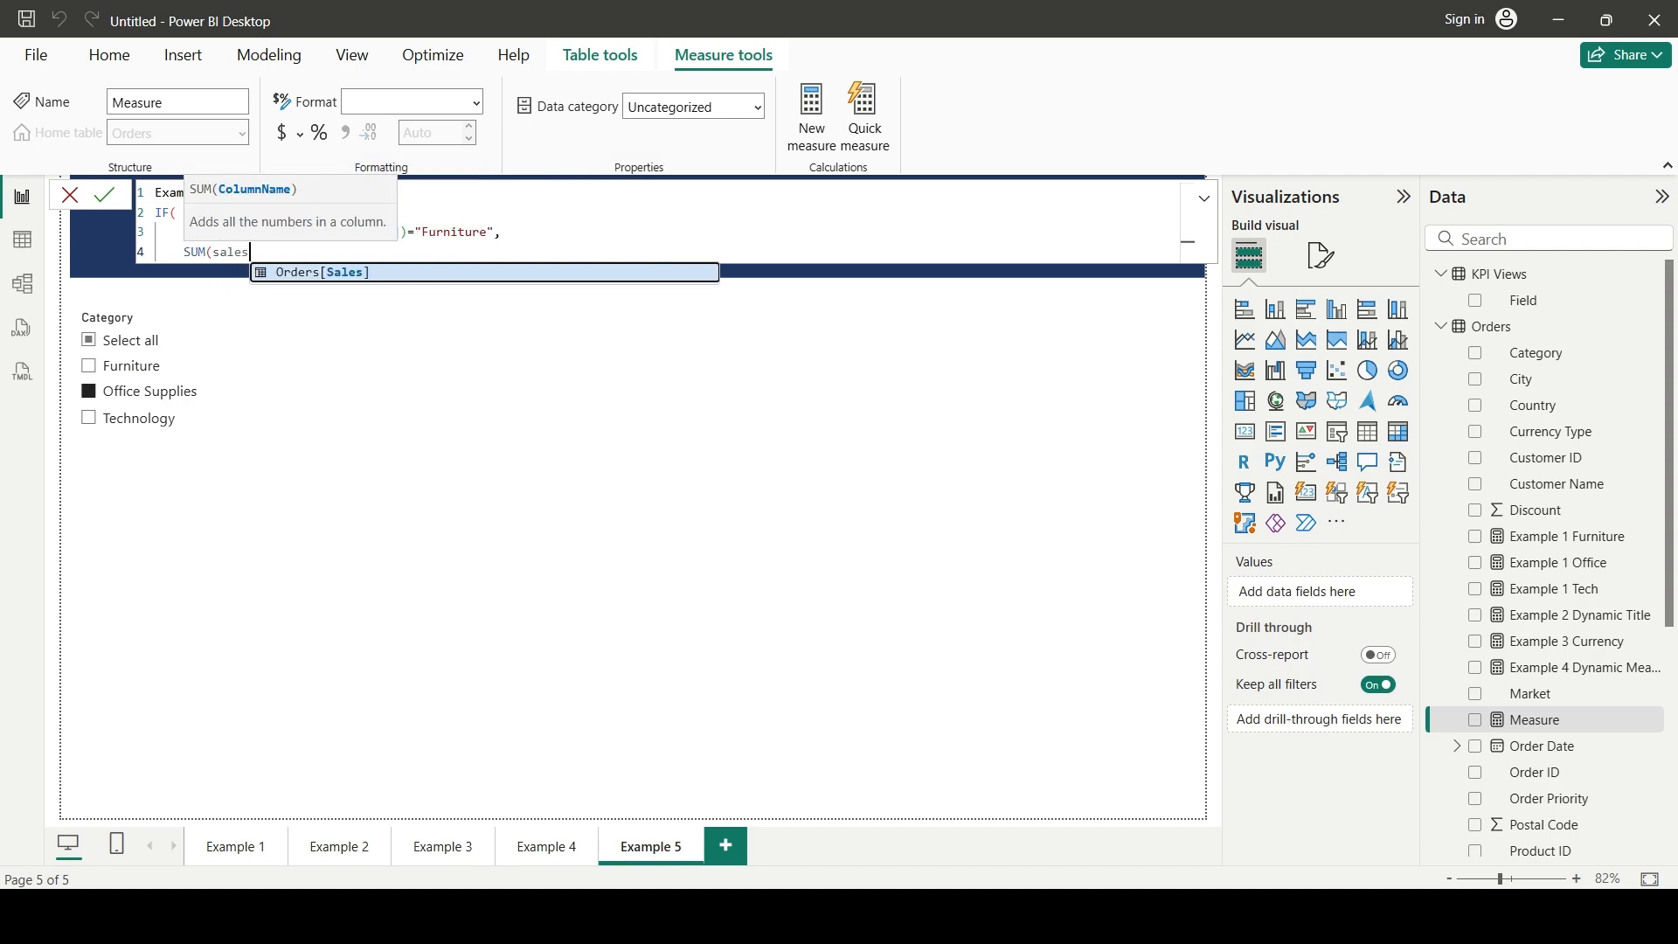
{"action": "key", "text": "Tab"}
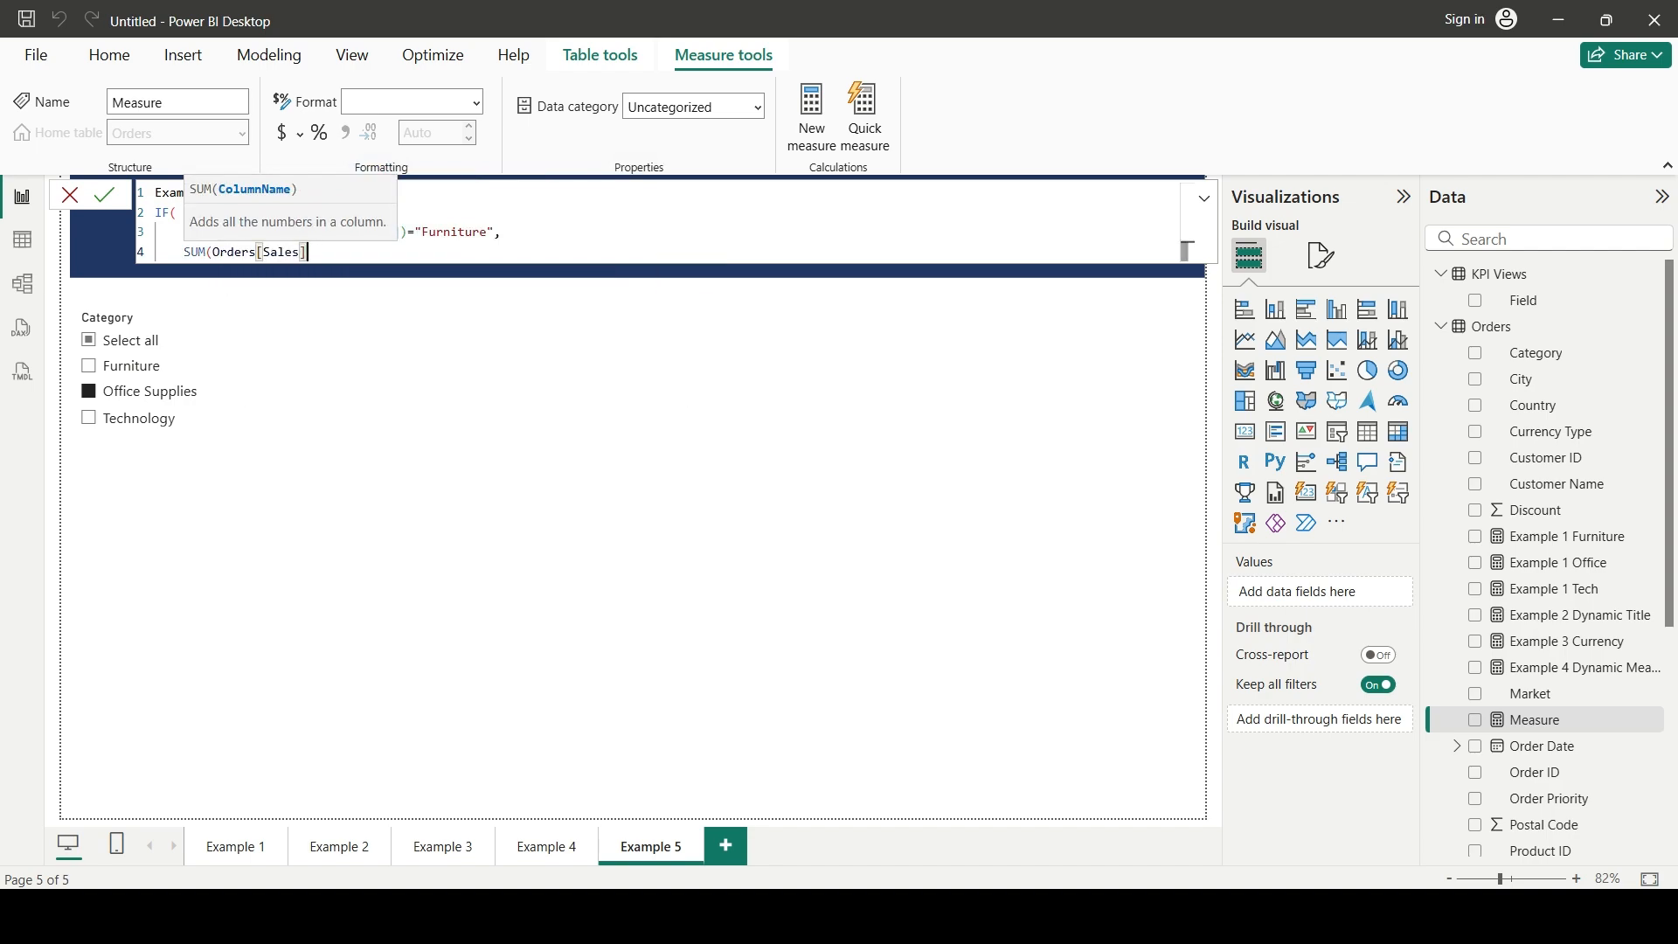
{"action": "type", "text": ")"}
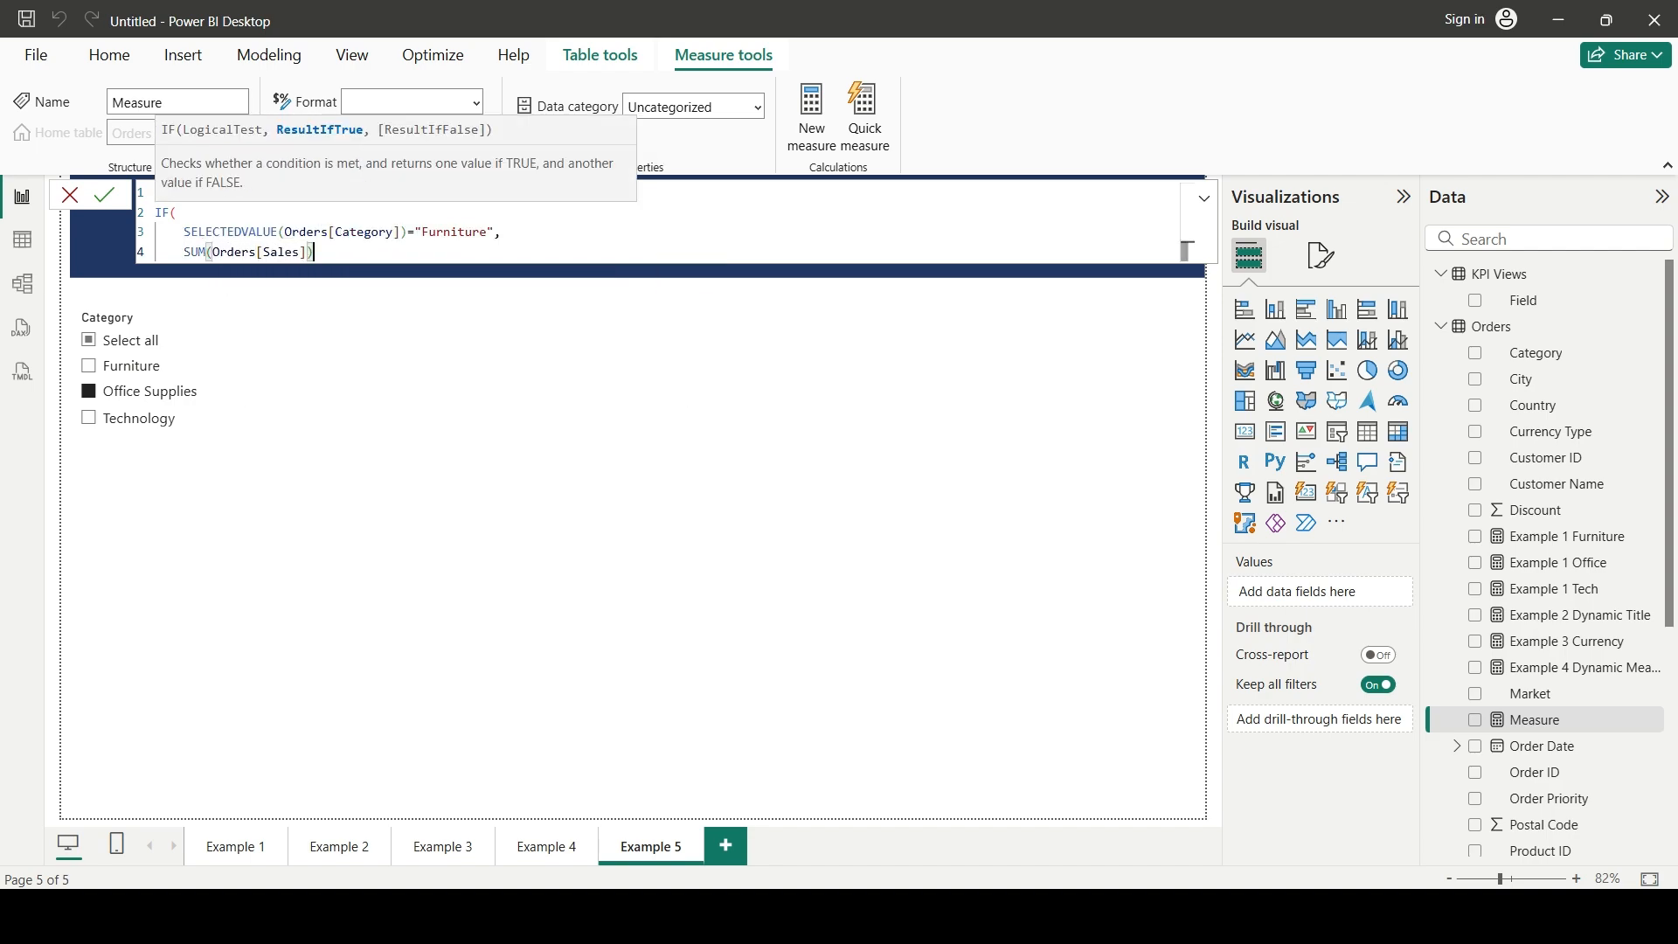
{"action": "type", "text": "*5,"}
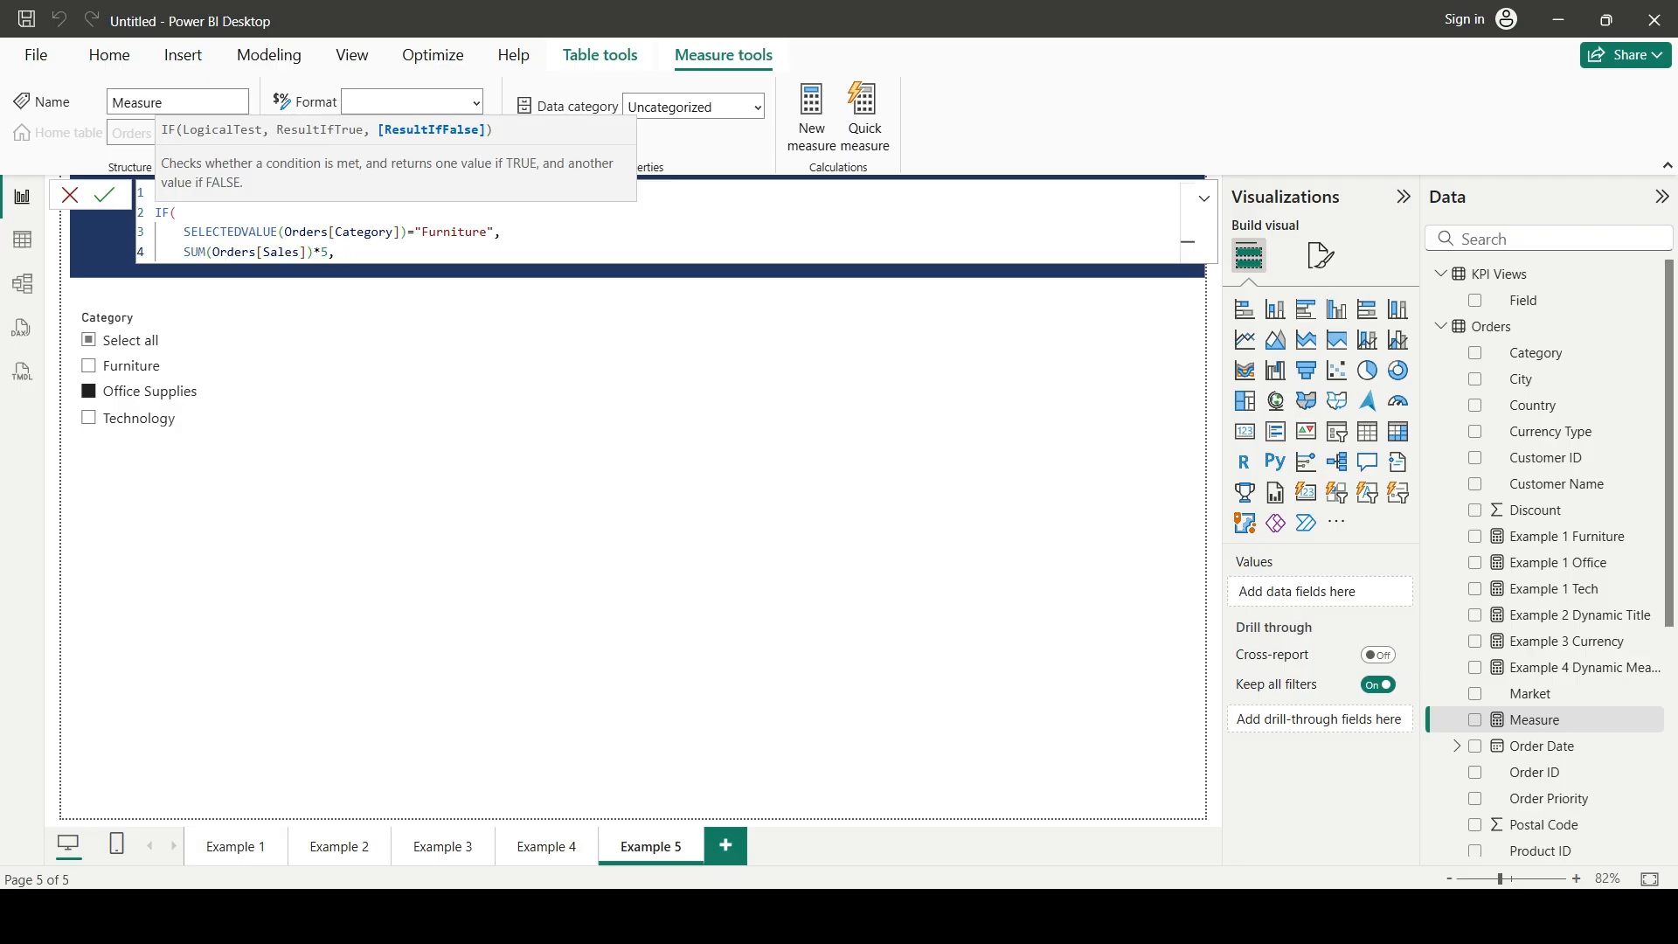
{"action": "left_click_drag", "start_coordinate": [178, 231], "coordinate": [330, 254]}
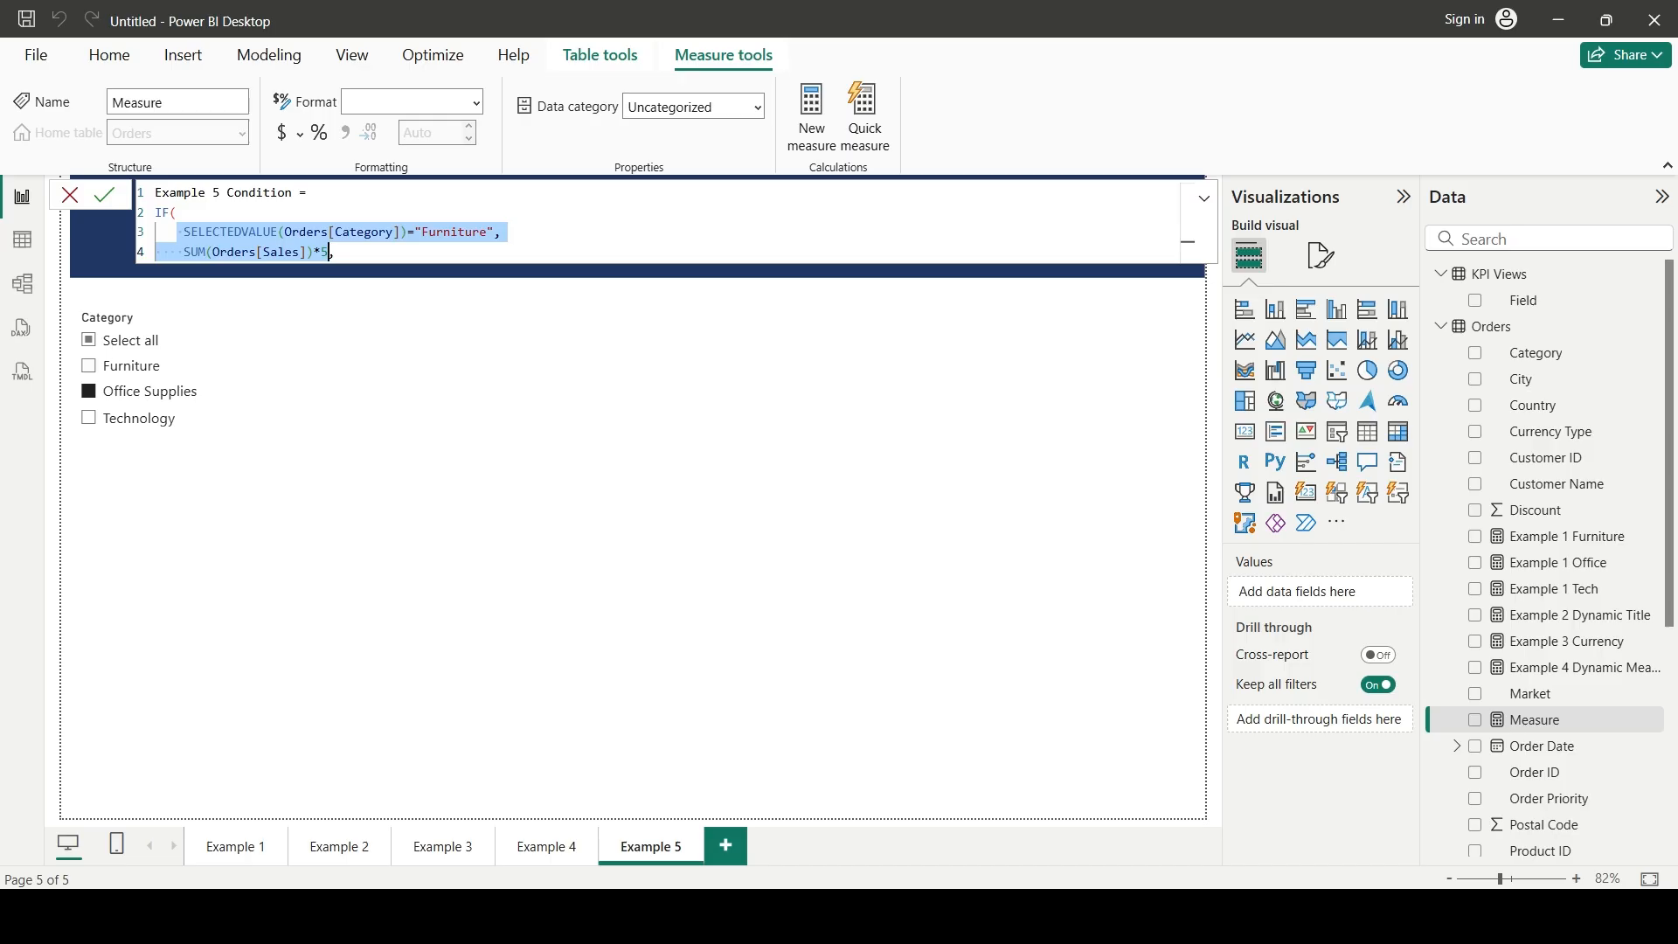
{"action": "key", "text": "ctrl+c"}
{"action": "left_click", "coordinate": [657, 253]}
{"action": "key", "text": "ctrl+v"}
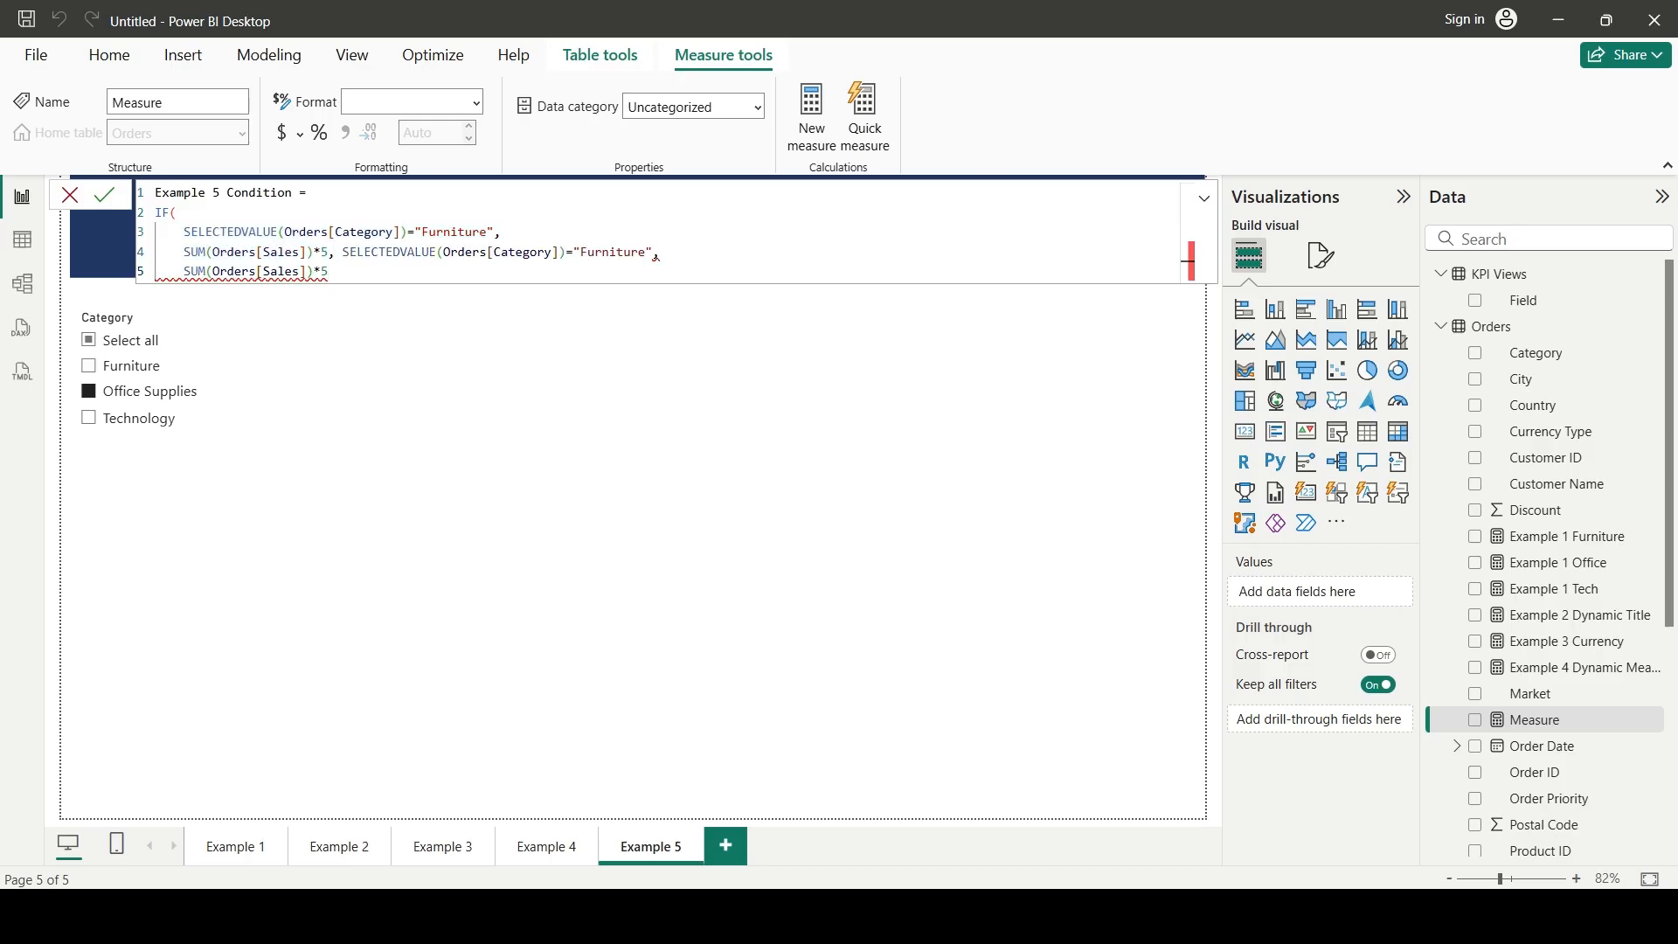
{"action": "key", "text": "shift+Left"}
{"action": "key", "text": "shift+Left"}
{"action": "key", "text": "shift+Left"}
{"action": "key", "text": "shift+Left"}
{"action": "key", "text": "shift+Left"}
{"action": "key", "text": "shift+Left"}
{"action": "key", "text": "shift+Left"}
{"action": "key", "text": "shift+Left"}
{"action": "key", "text": "shift+Left"}
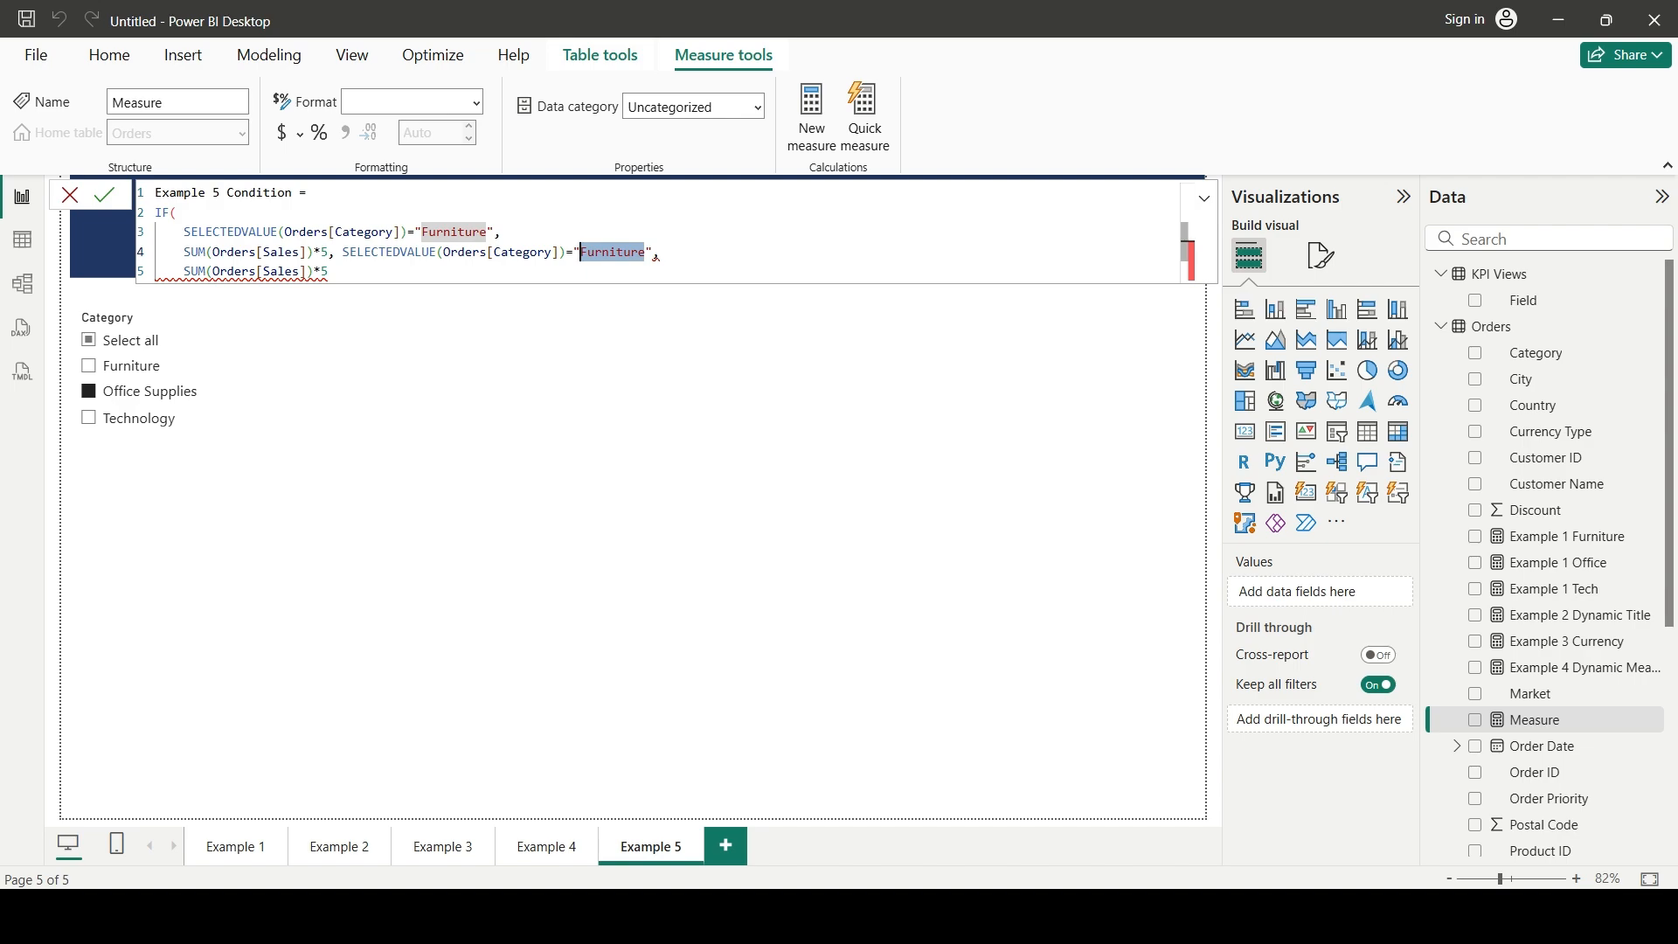
{"action": "key", "text": "ctrl+z"}
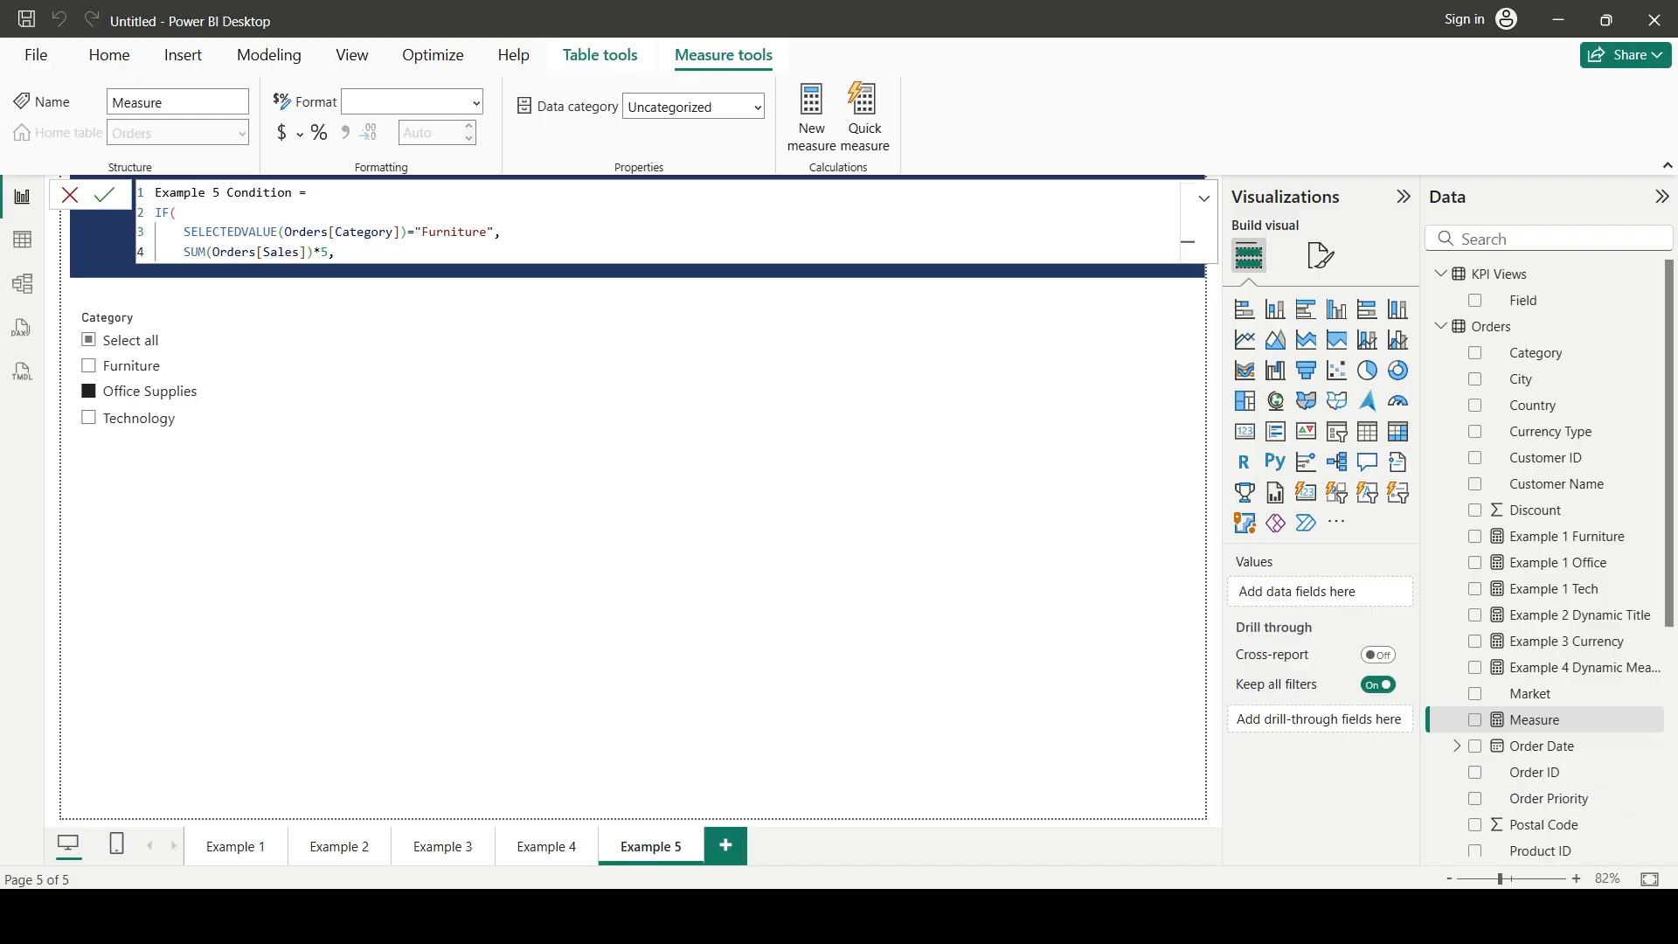
Set the IF function's false result to SUM(Orders[Sales]) on a new line, close the formula and commit the measure
{"action": "key", "text": "shift+Return"}
{"action": "type", "text": "sum"}
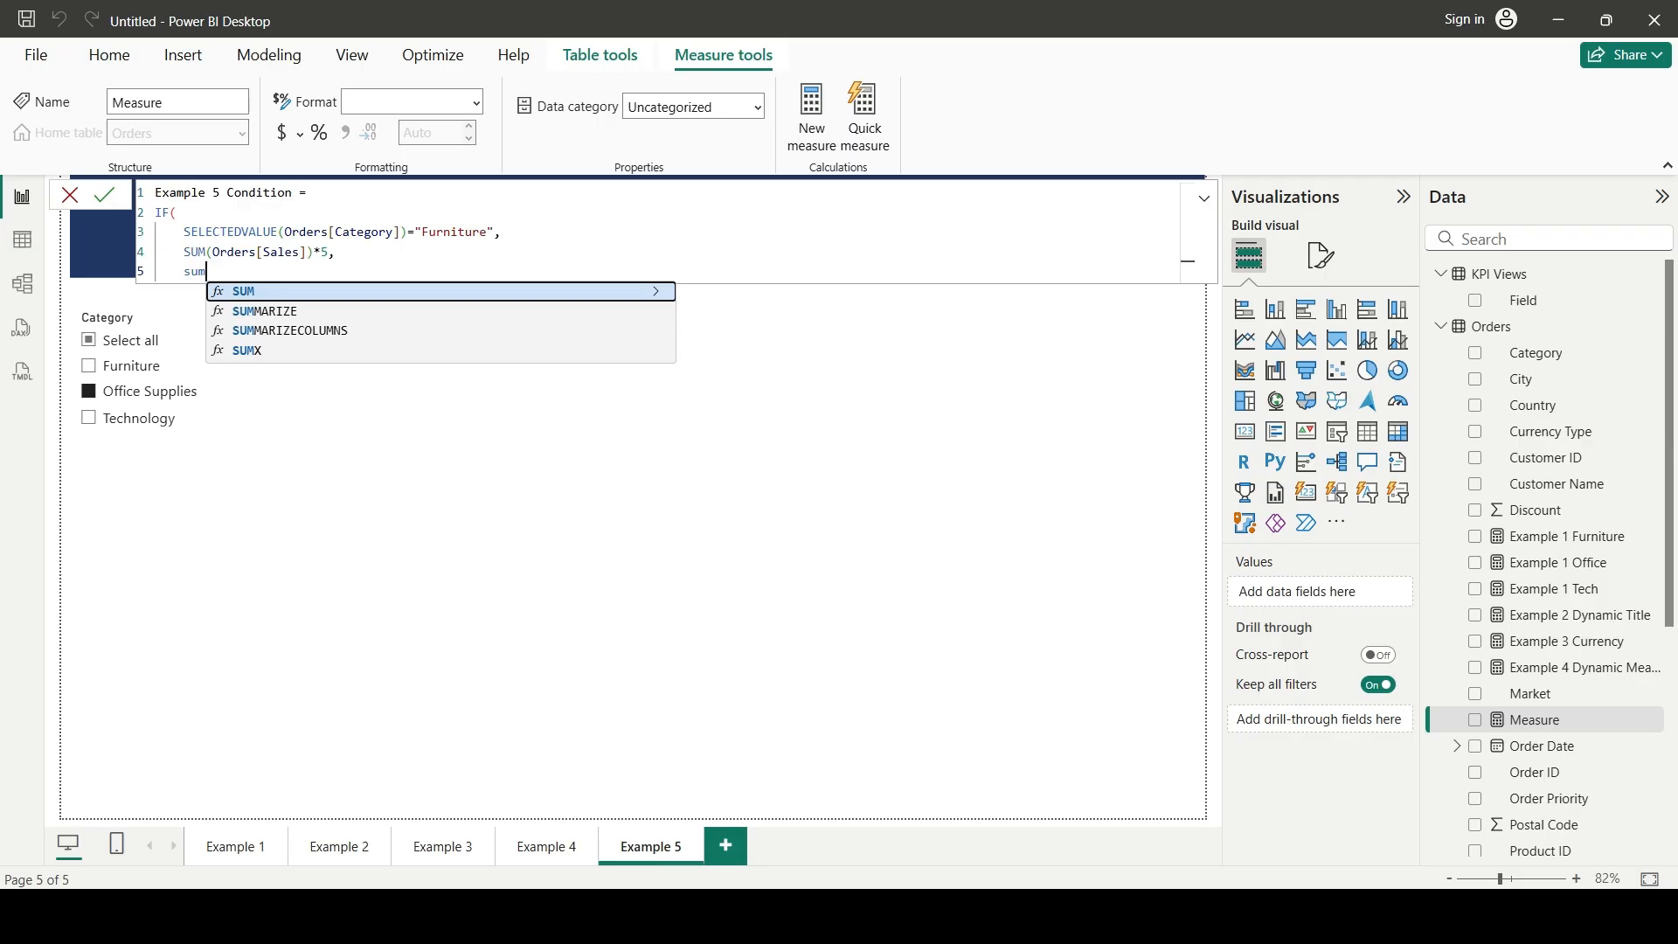
{"action": "key", "text": "Tab"}
{"action": "type", "text": "sales"}
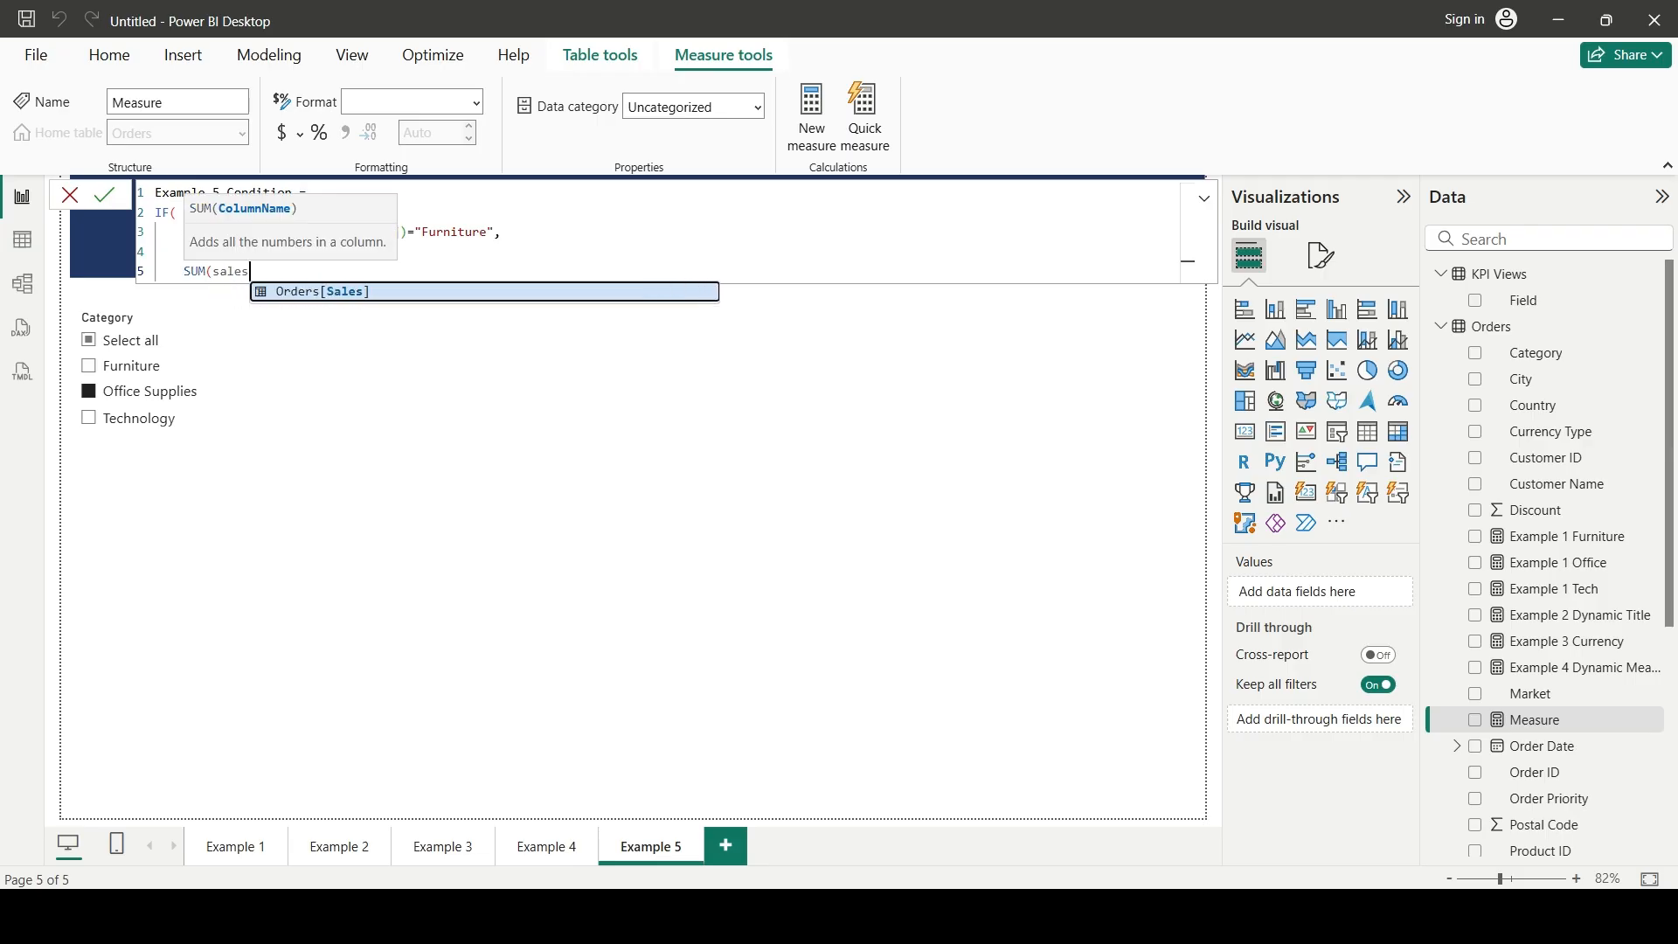
{"action": "key", "text": "Tab"}
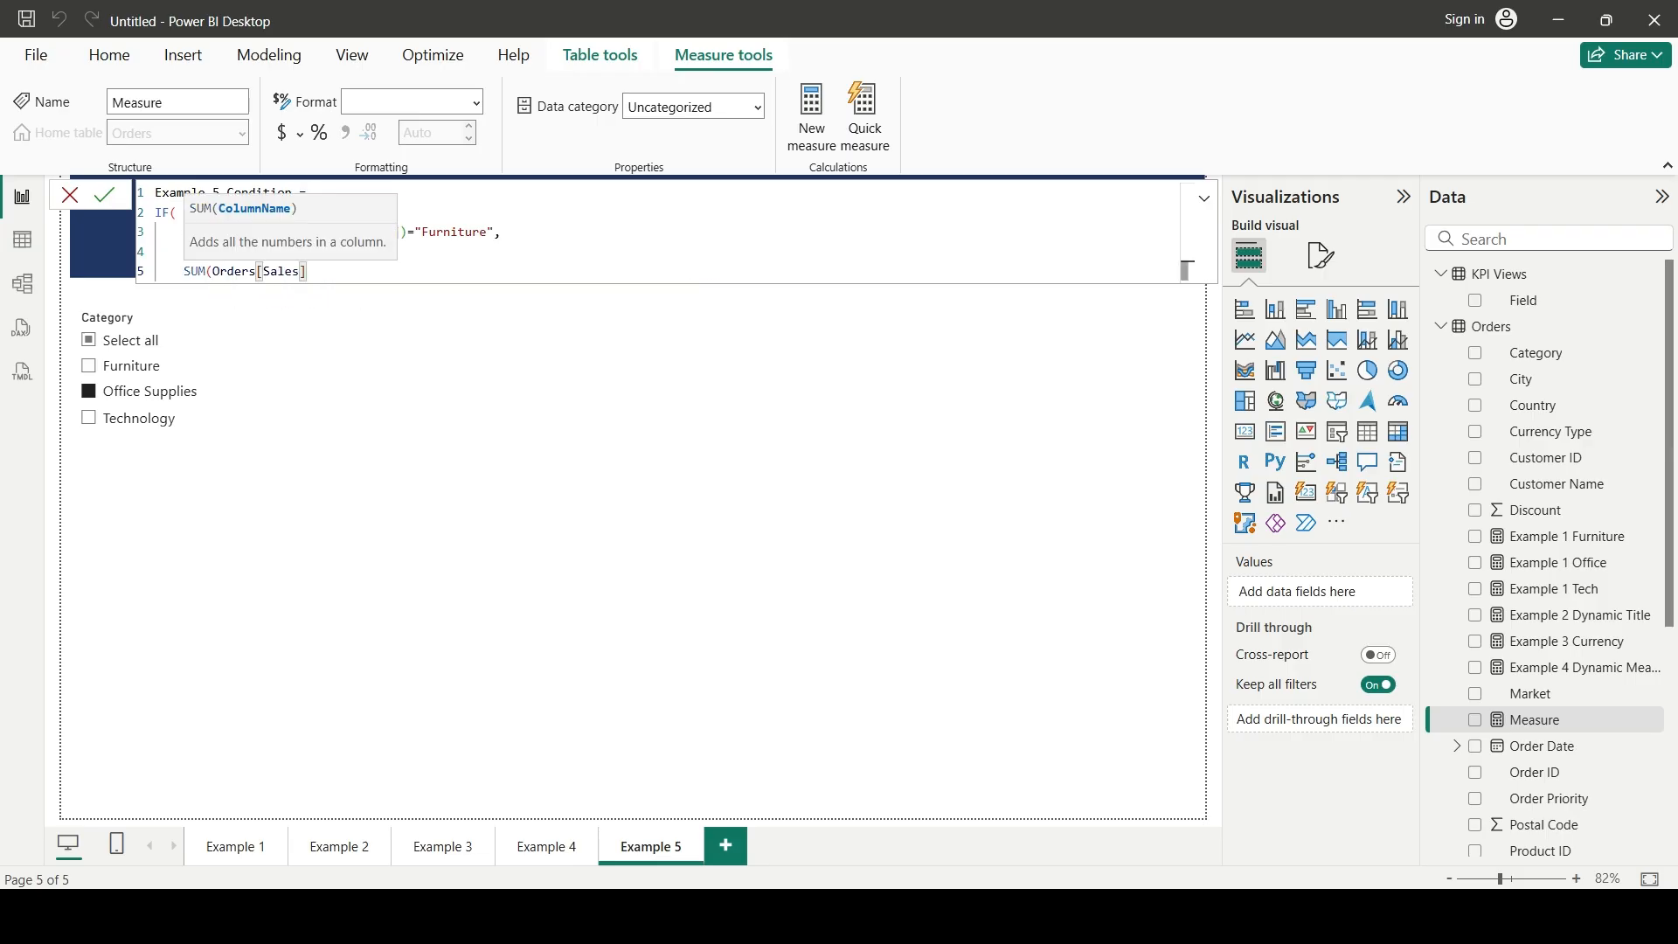
{"action": "type", "text": ")"}
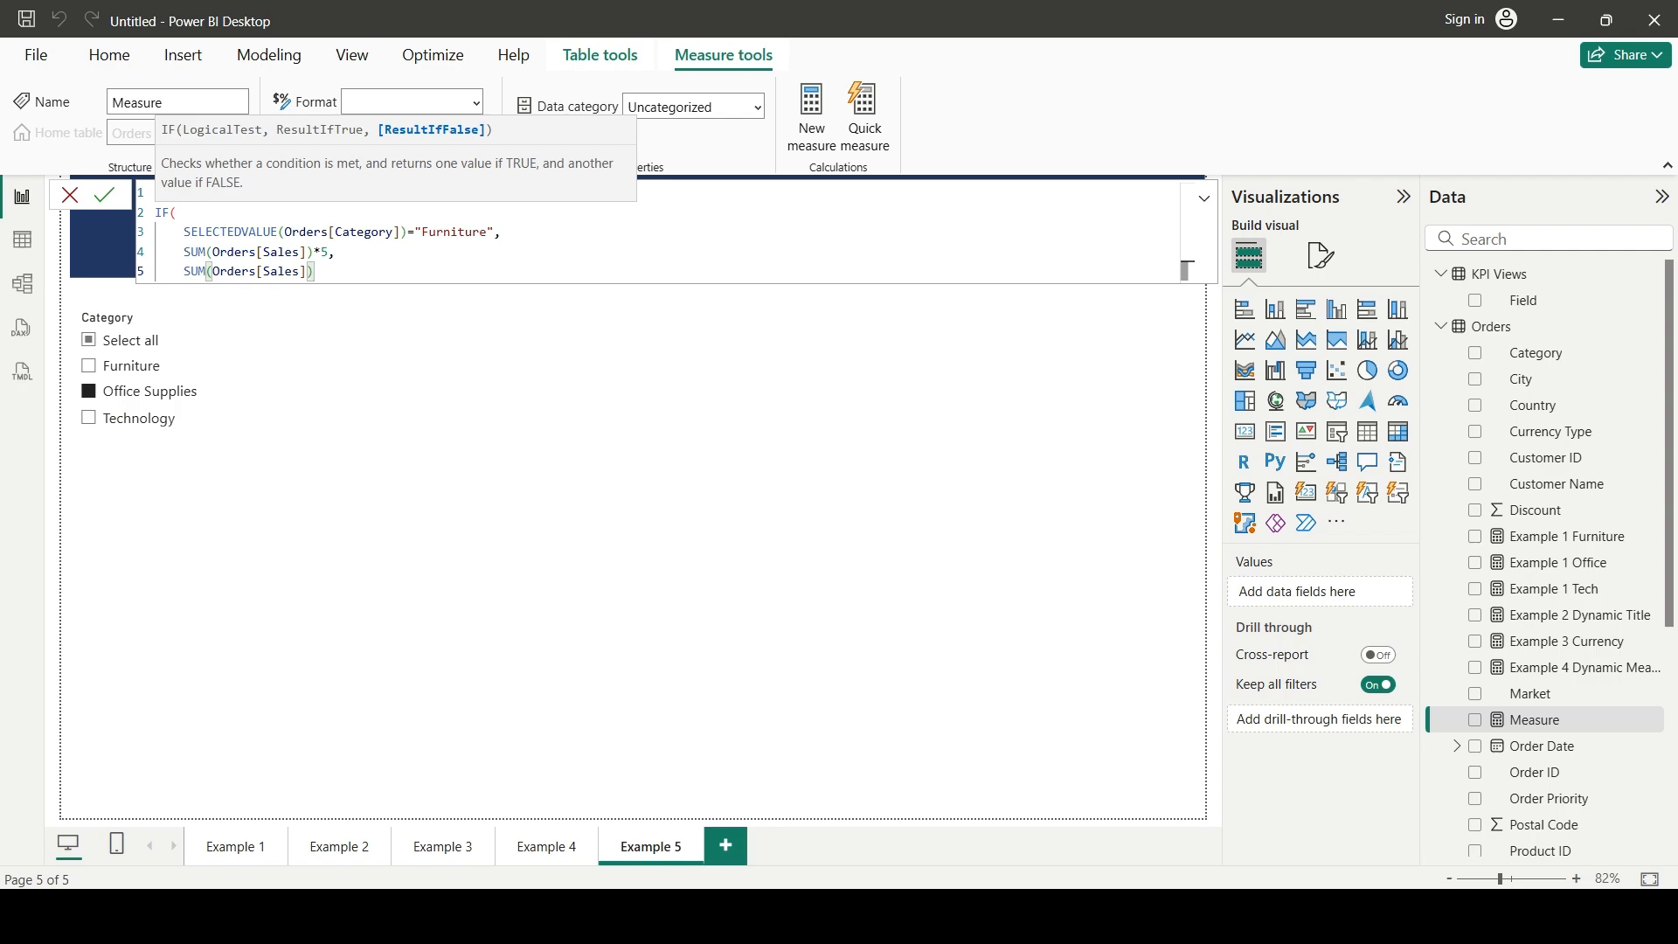
{"action": "type", "text": ")"}
{"action": "key", "text": "Return"}
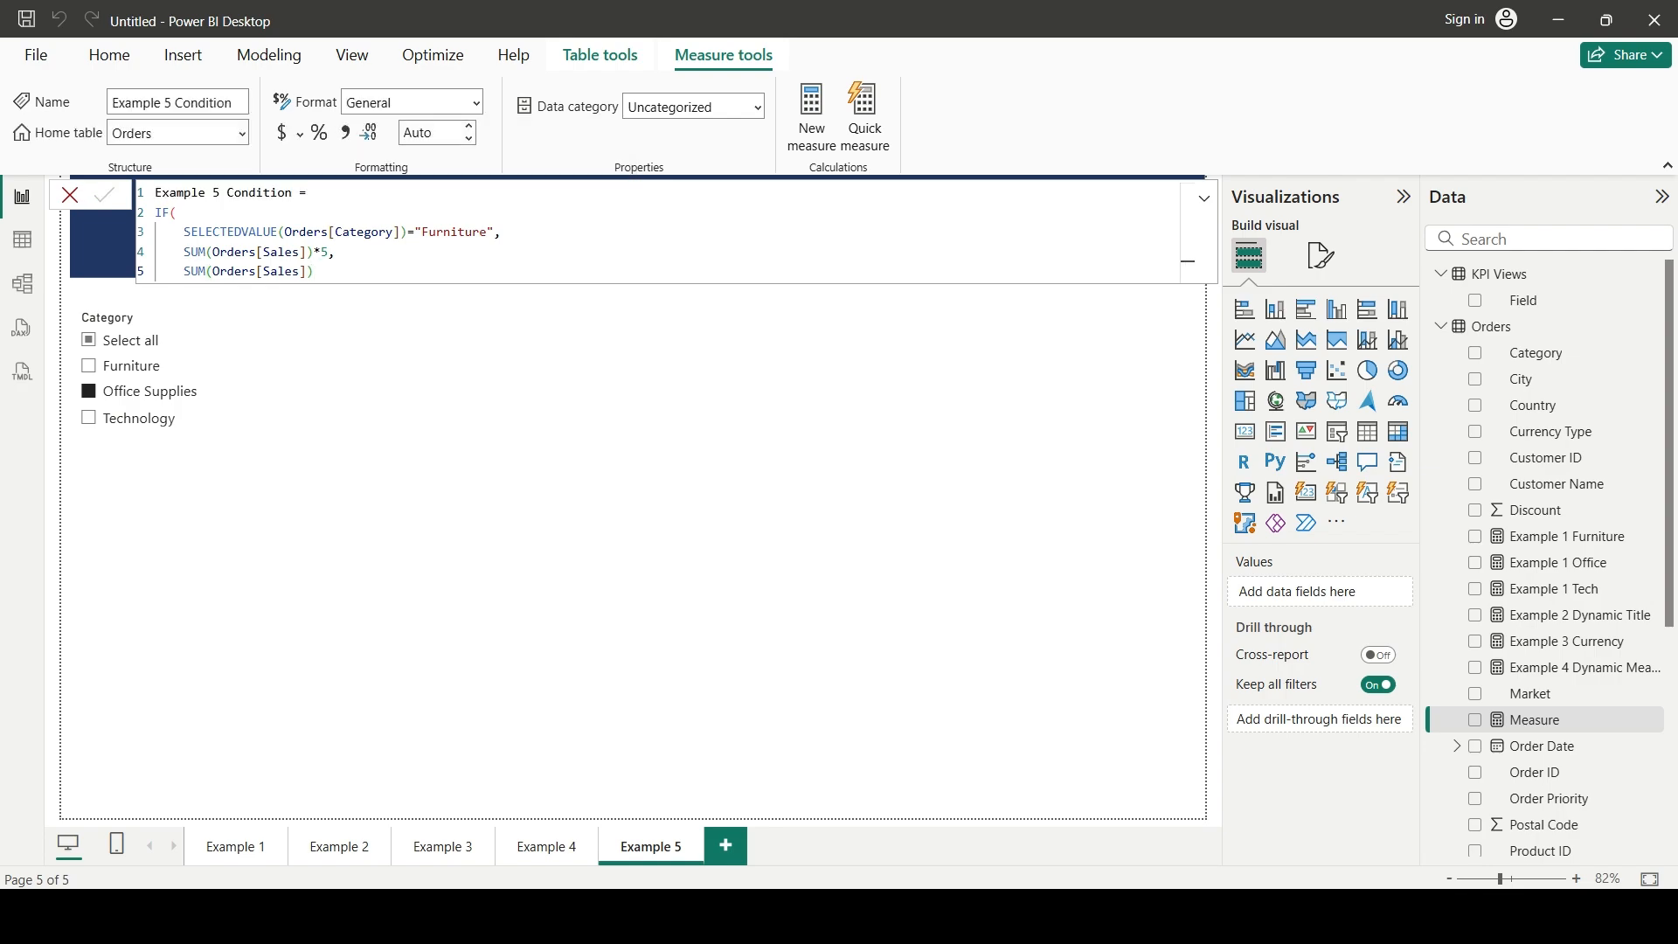
Add a card visual below the Category slicer and fill it with the Example 5 Condition measure
{"action": "left_click", "coordinate": [699, 559]}
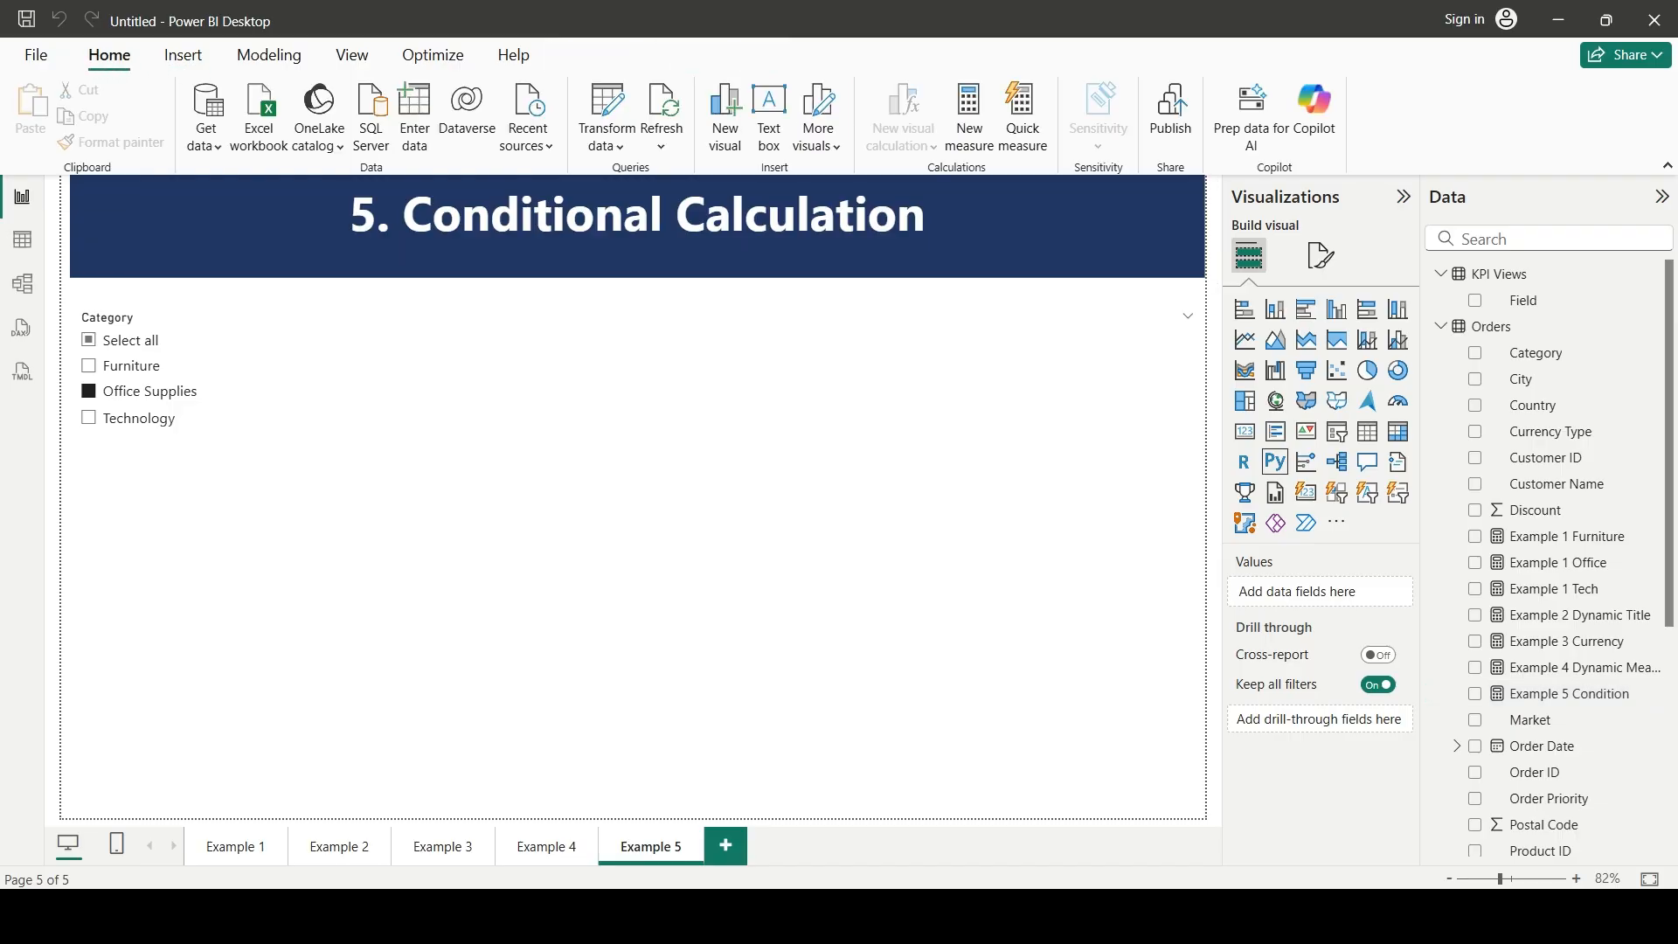
{"action": "left_click", "coordinate": [1244, 432]}
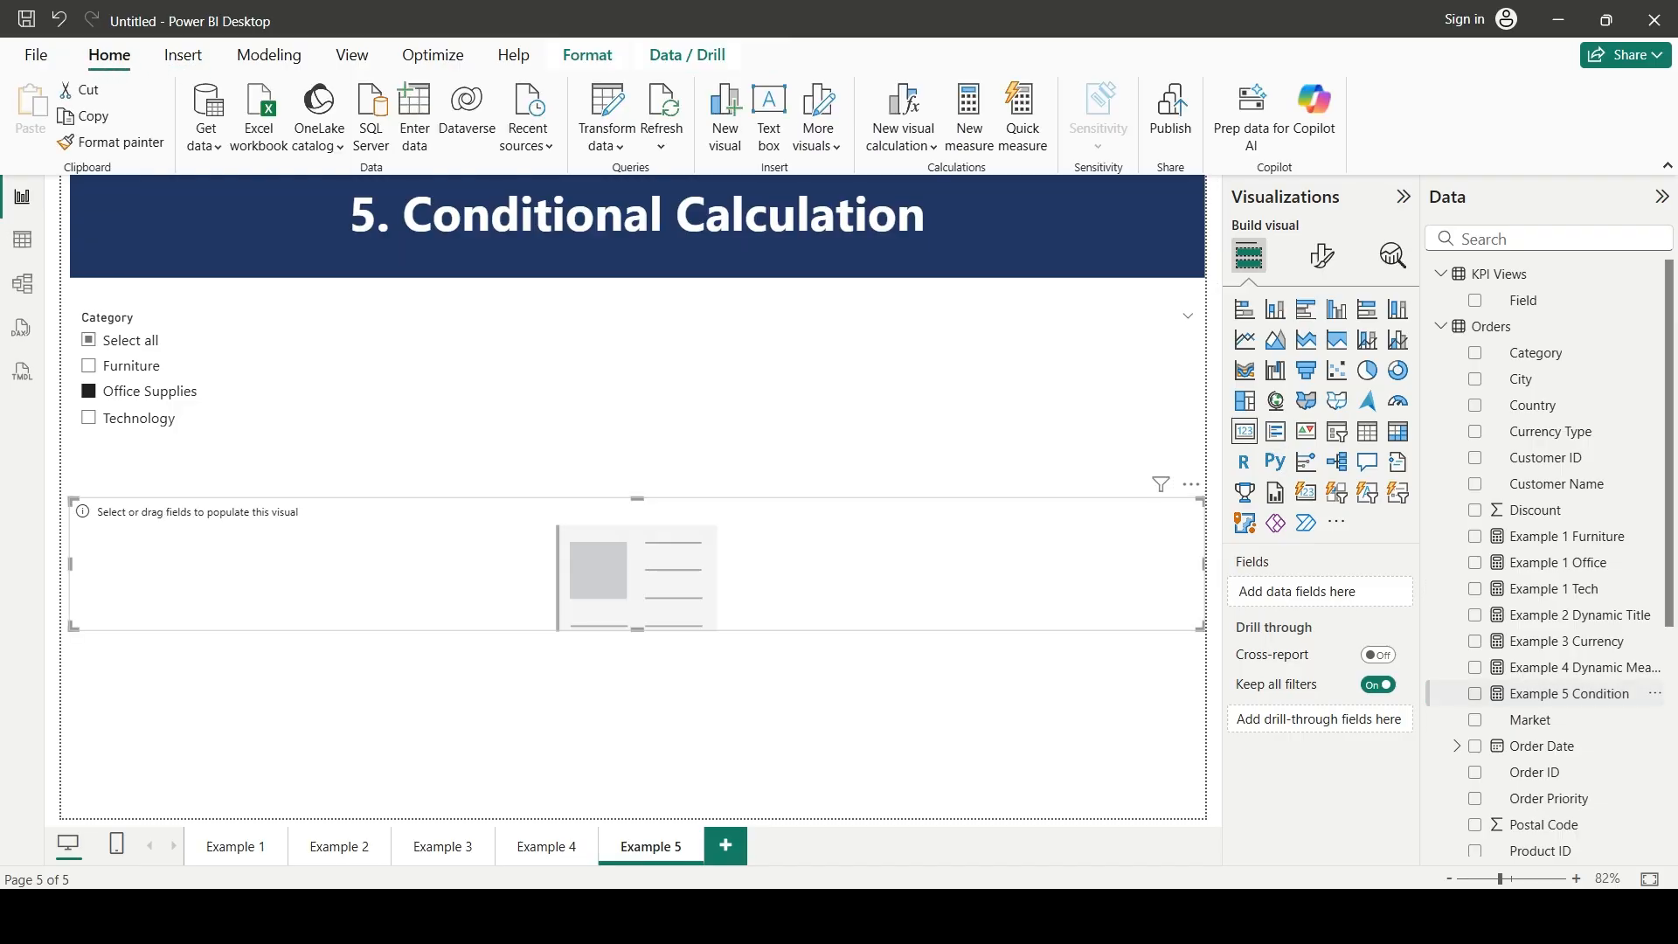
{"action": "left_click", "coordinate": [1475, 693]}
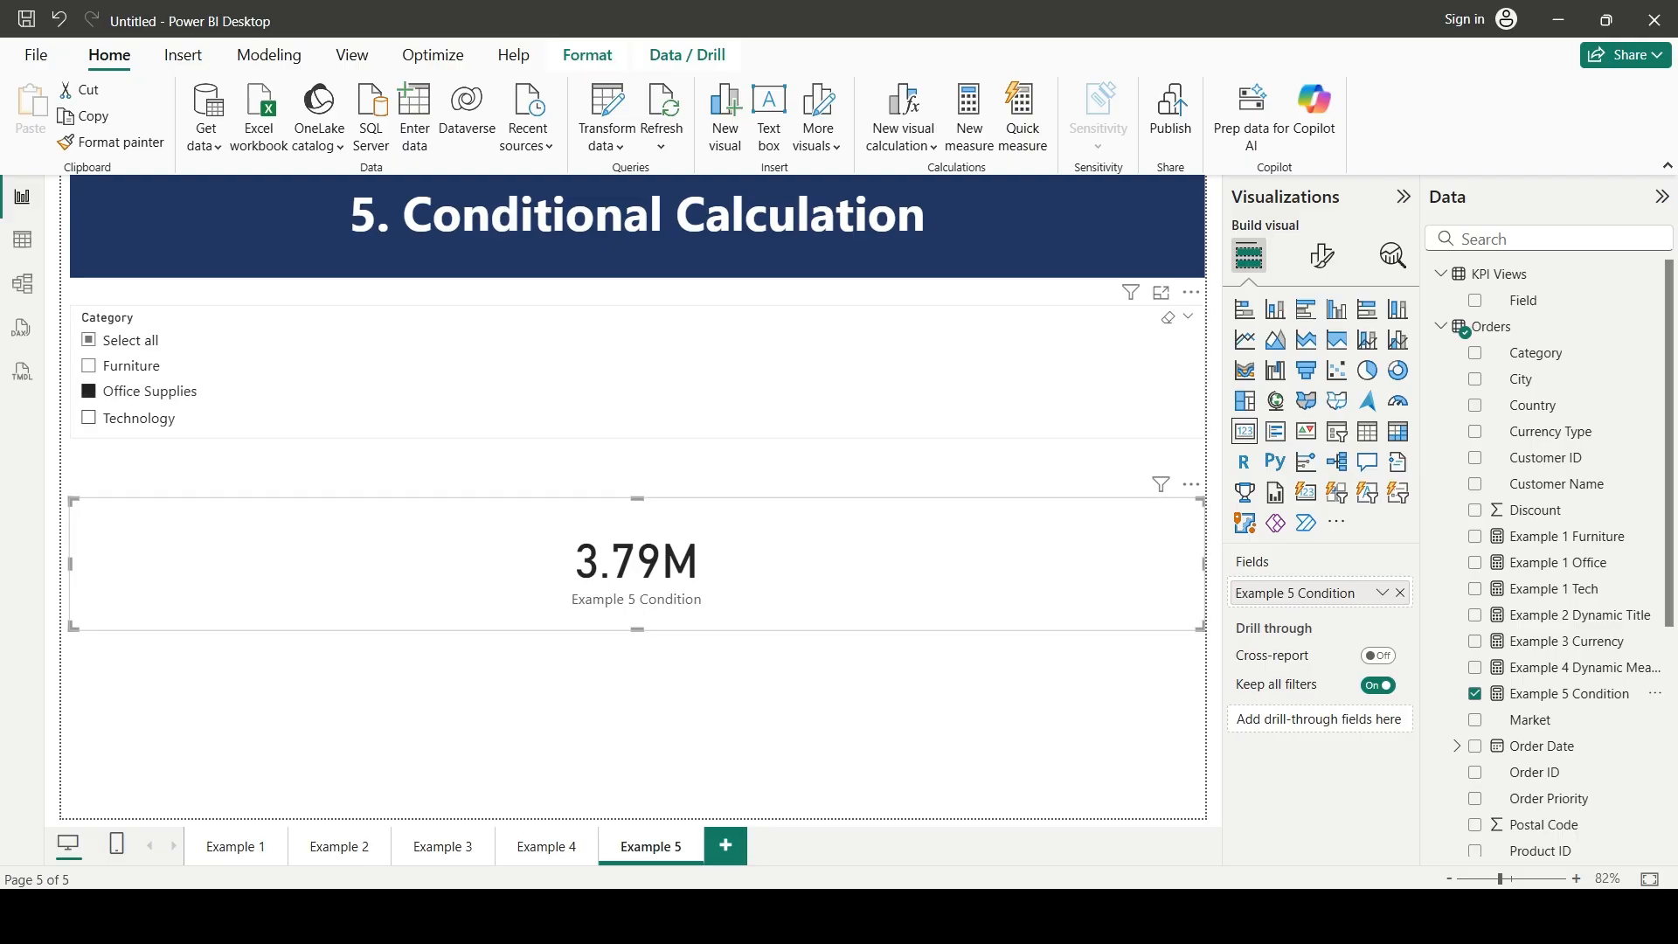
Test the card with Office Supplies plus Technology, Technology alone, and Furniture plus Technology in the Category slicer, ending with only Furniture selected
{"action": "left_click", "coordinate": [89, 418], "text": "ctrl"}
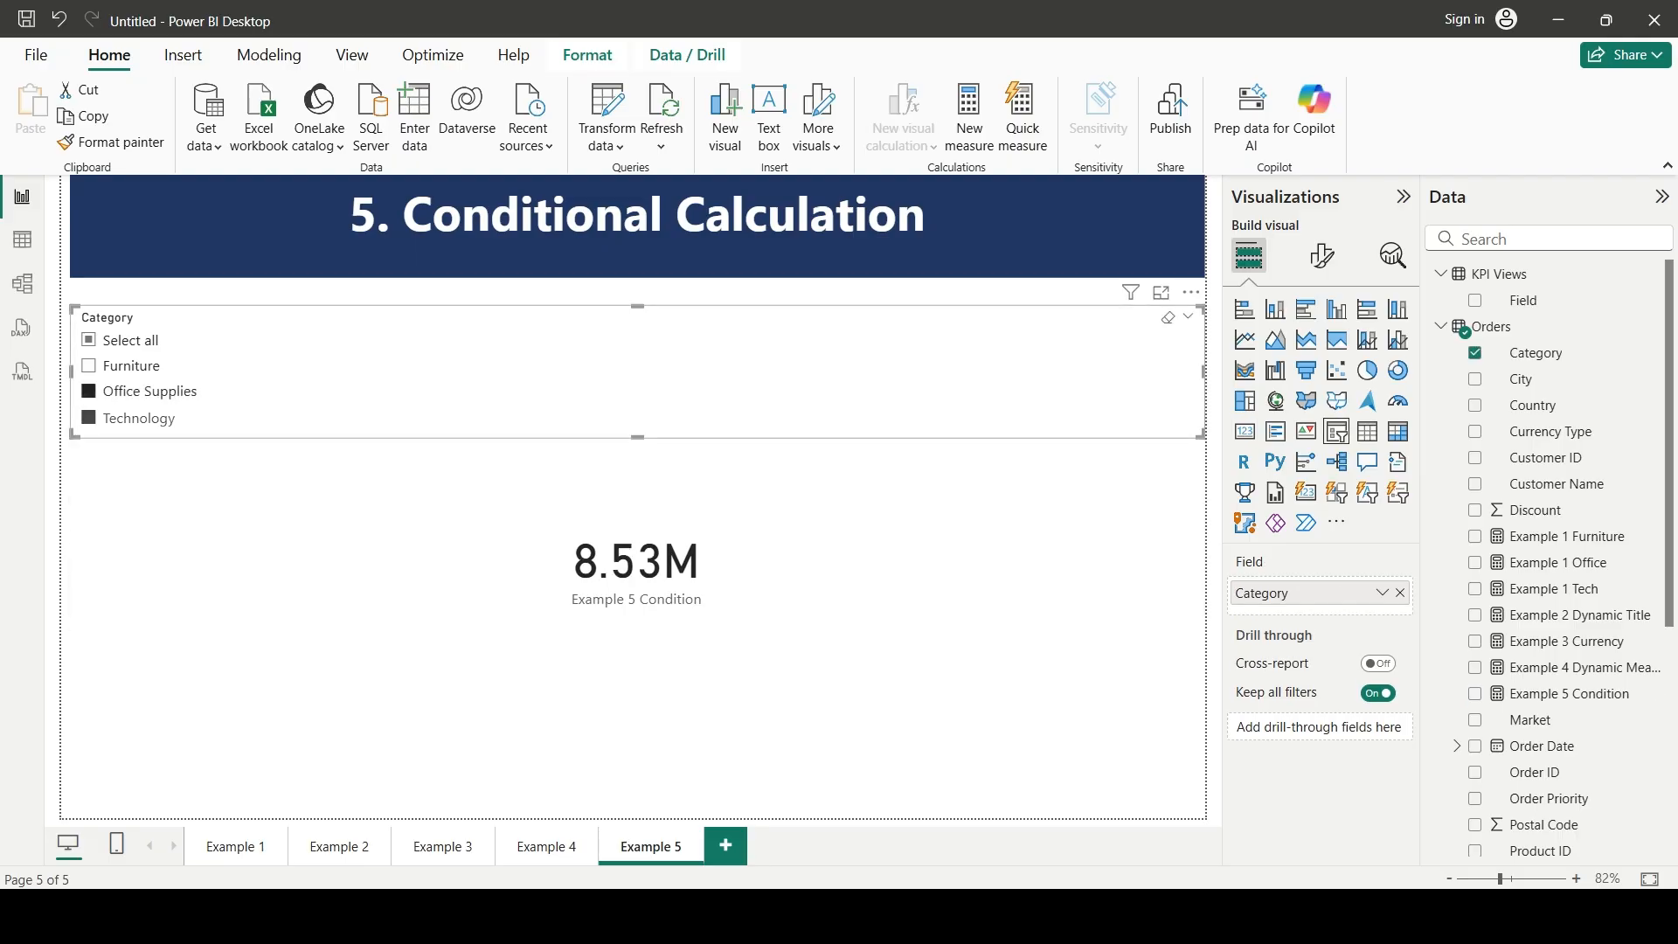
{"action": "left_click", "coordinate": [90, 392], "text": "ctrl"}
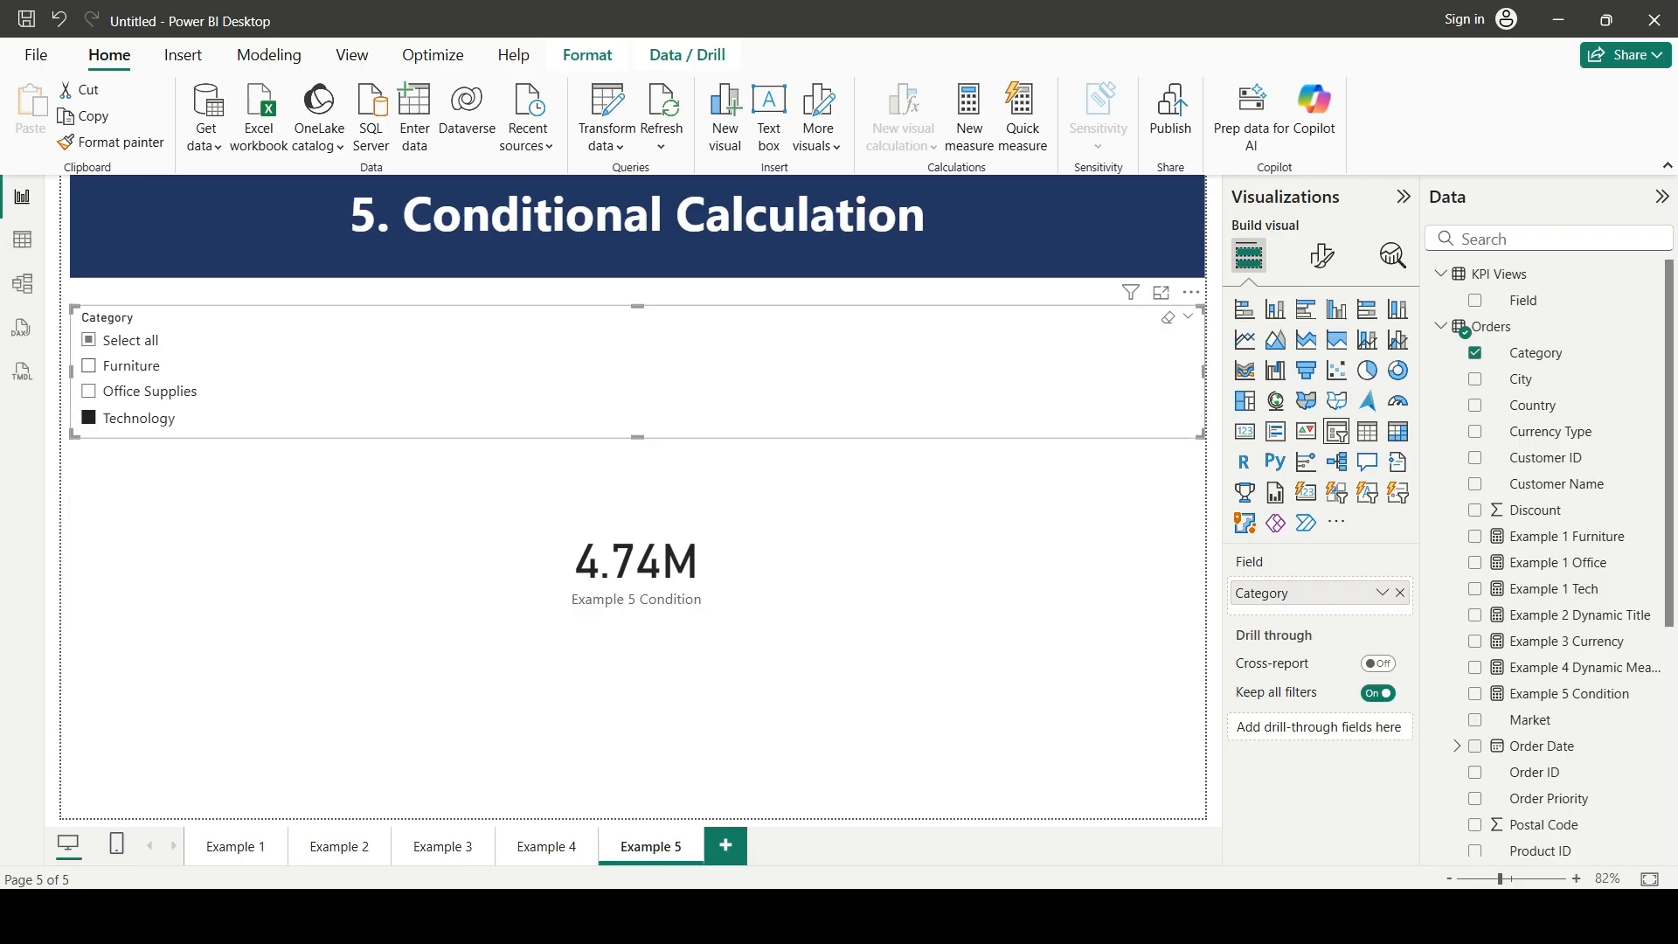
{"action": "left_click", "coordinate": [89, 366], "text": "ctrl"}
{"action": "left_click", "coordinate": [297, 708]}
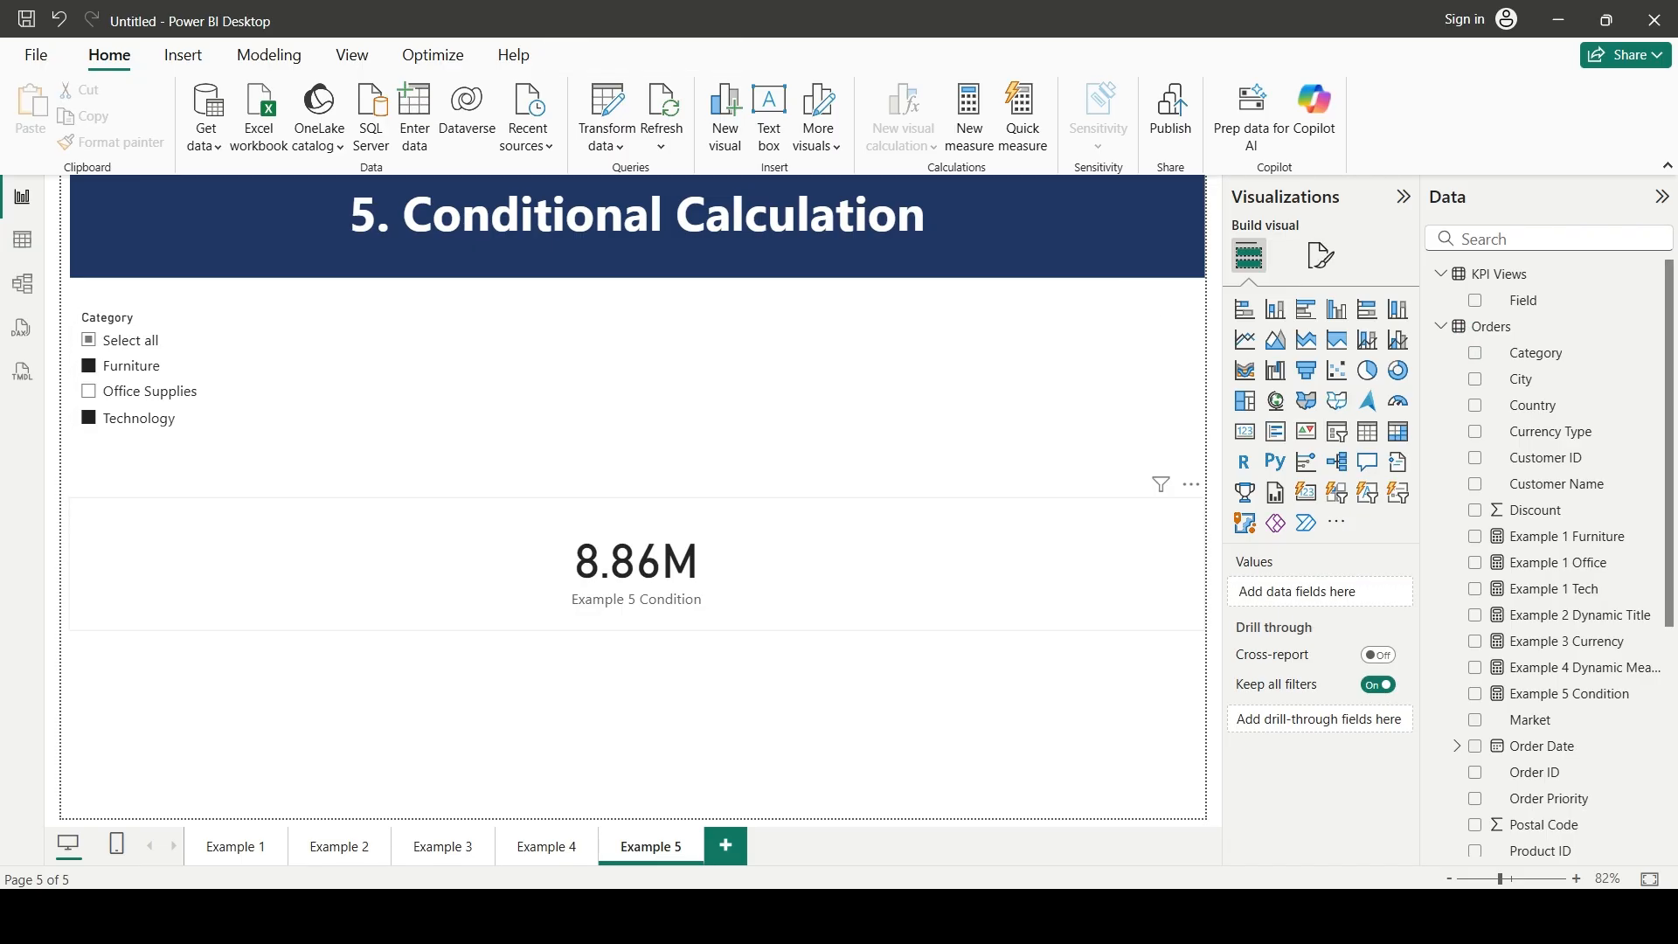
{"action": "left_click", "coordinate": [89, 366]}
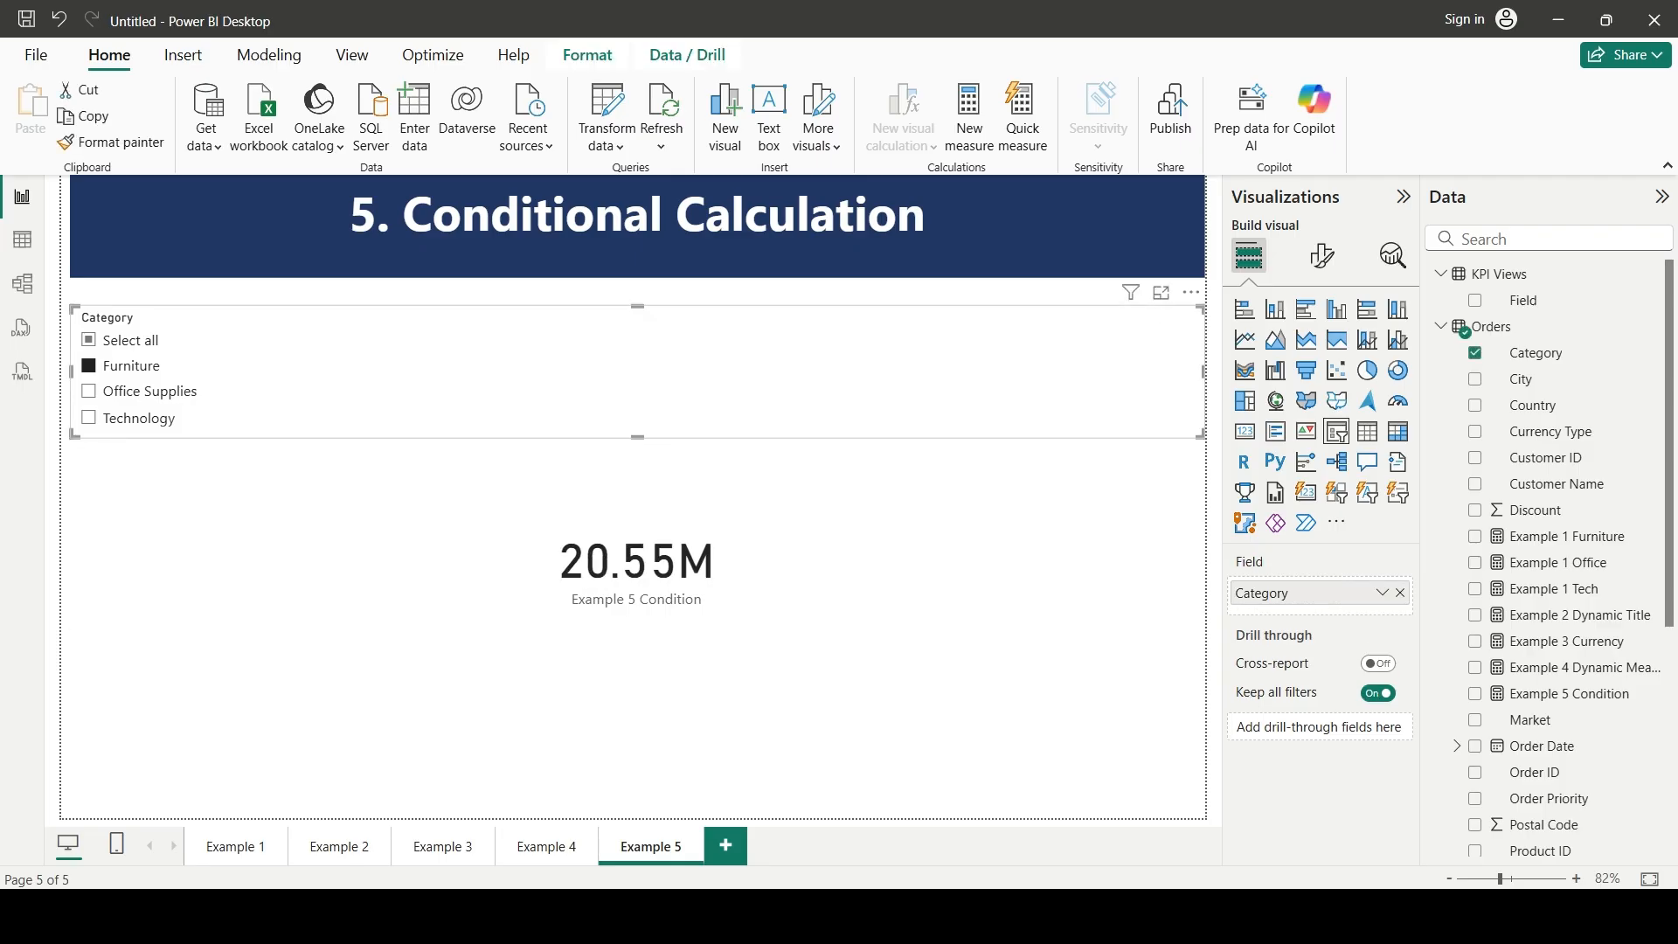
{"action": "left_click", "coordinate": [298, 708]}
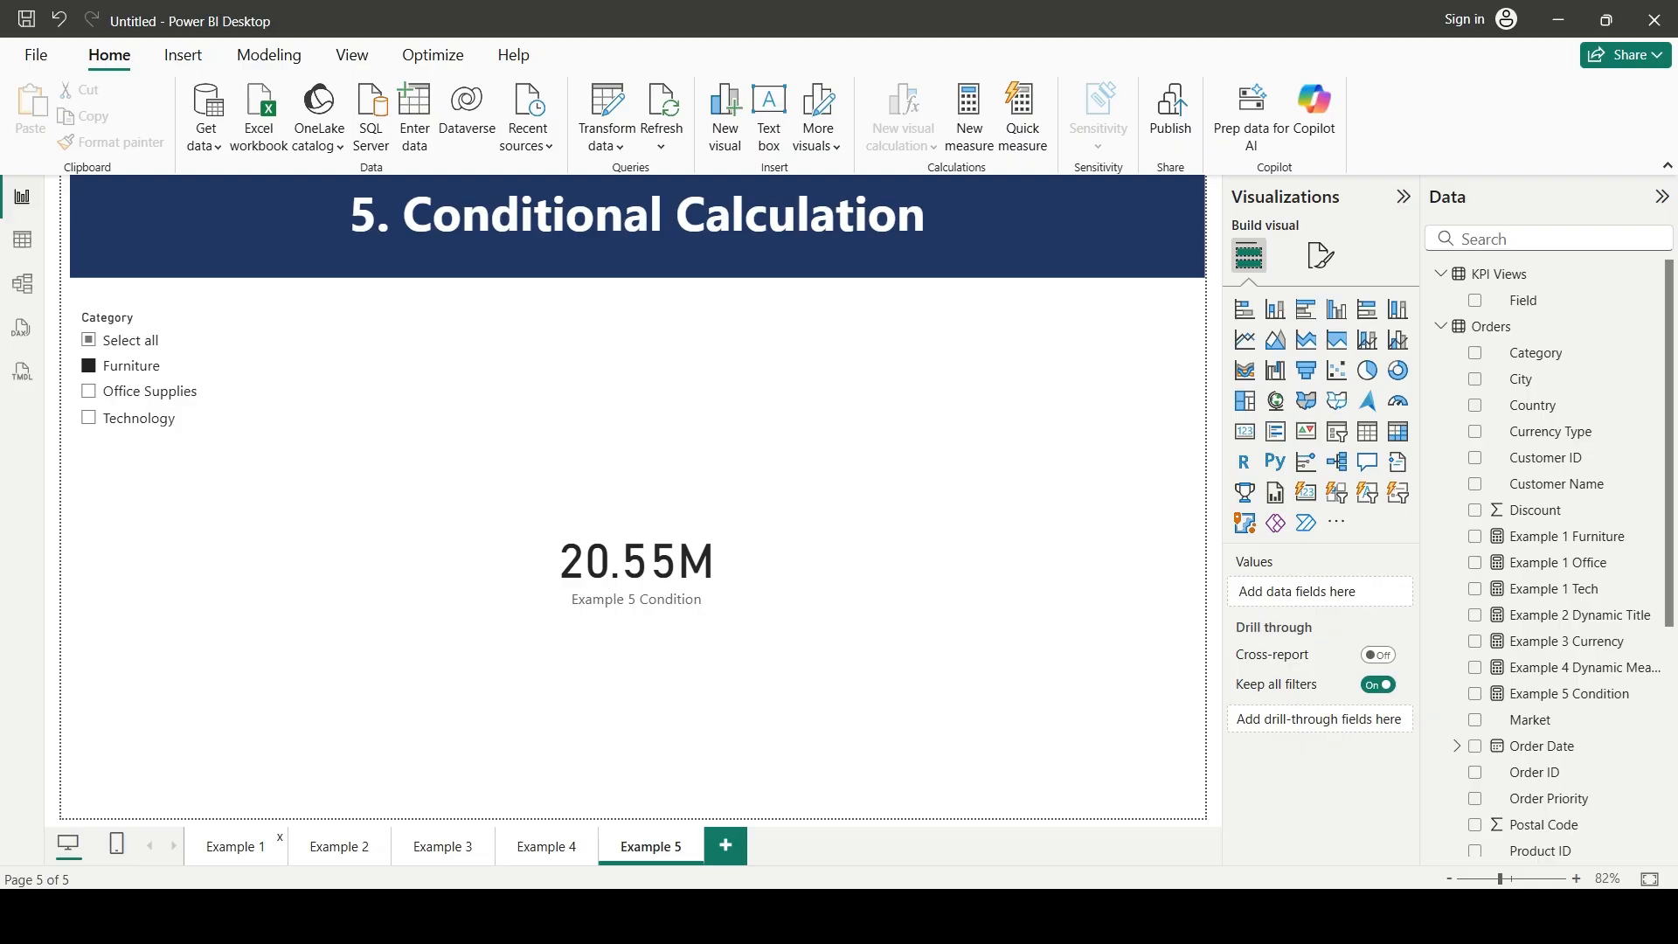
Compare the result with the Example 1 Furniture card by selecting Furniture on the Example 1 page, and return to the Example 5 page
{"action": "left_click", "coordinate": [235, 845]}
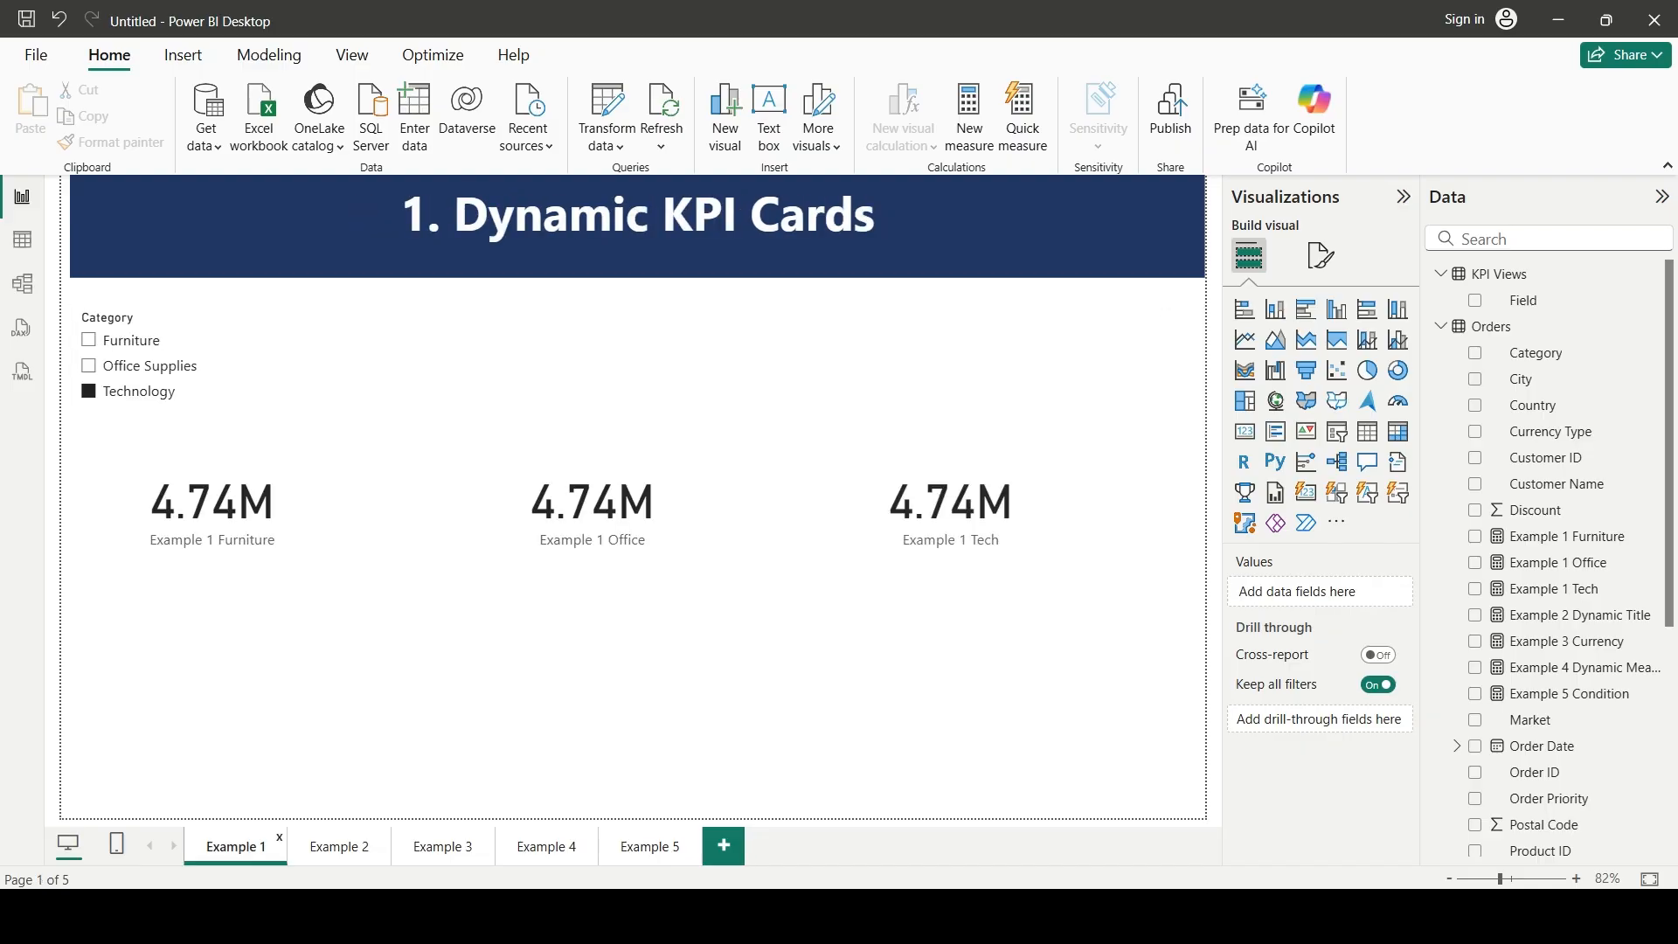
{"action": "left_click", "coordinate": [89, 340]}
{"action": "left_click", "coordinate": [212, 515]}
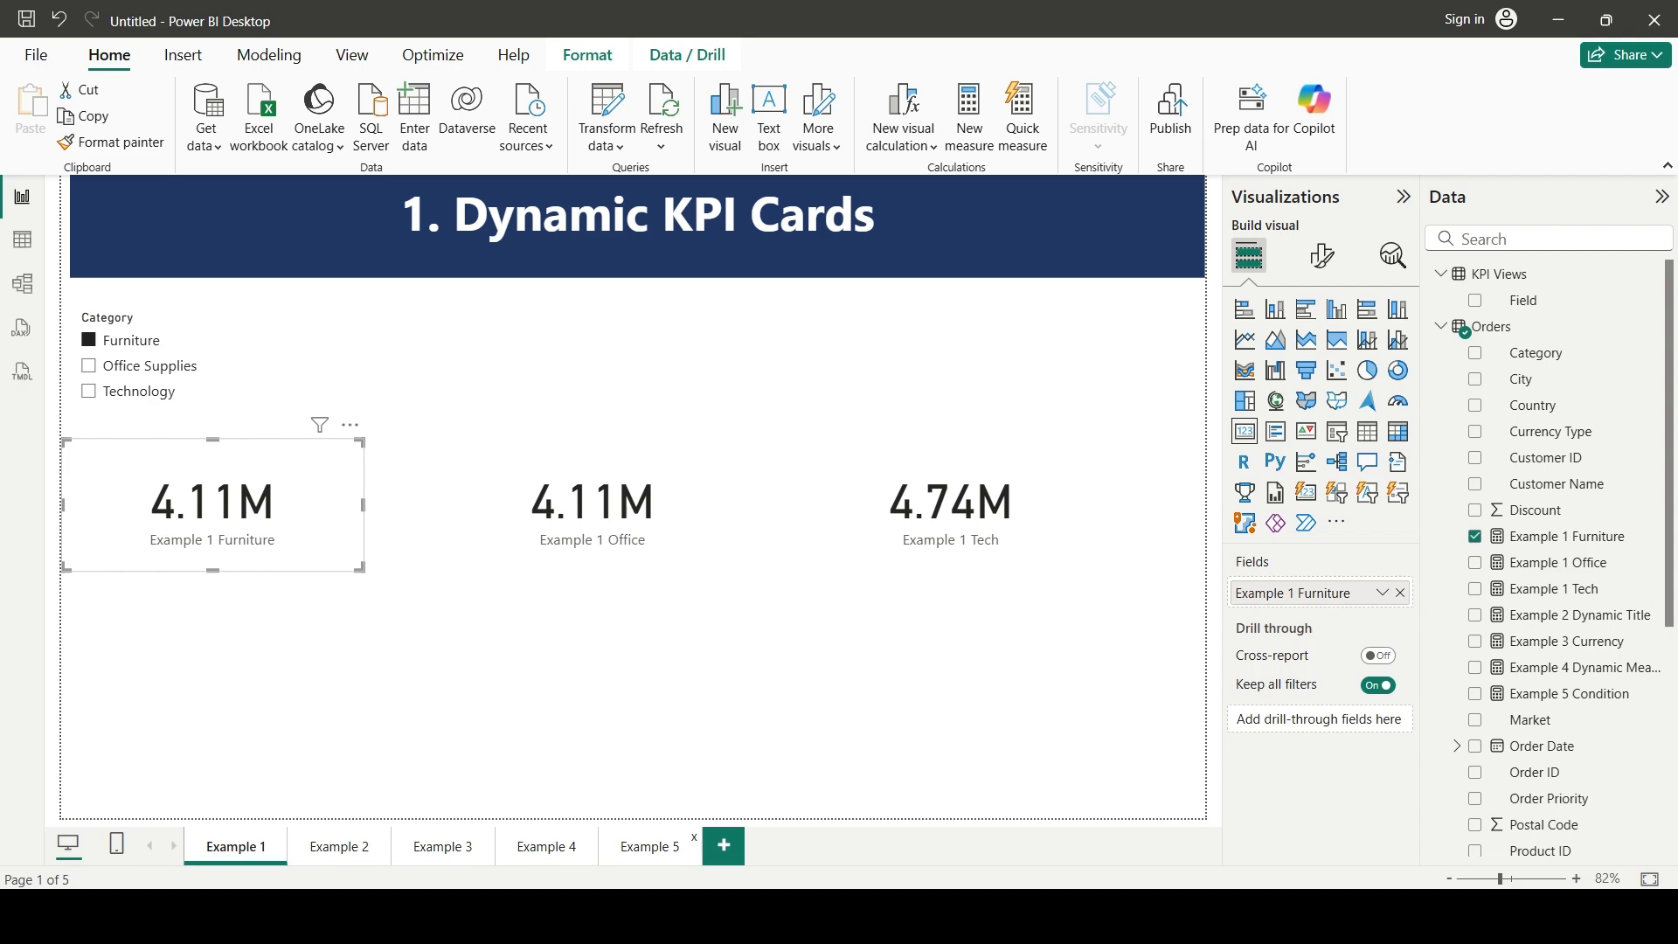
{"action": "left_click", "coordinate": [649, 846]}
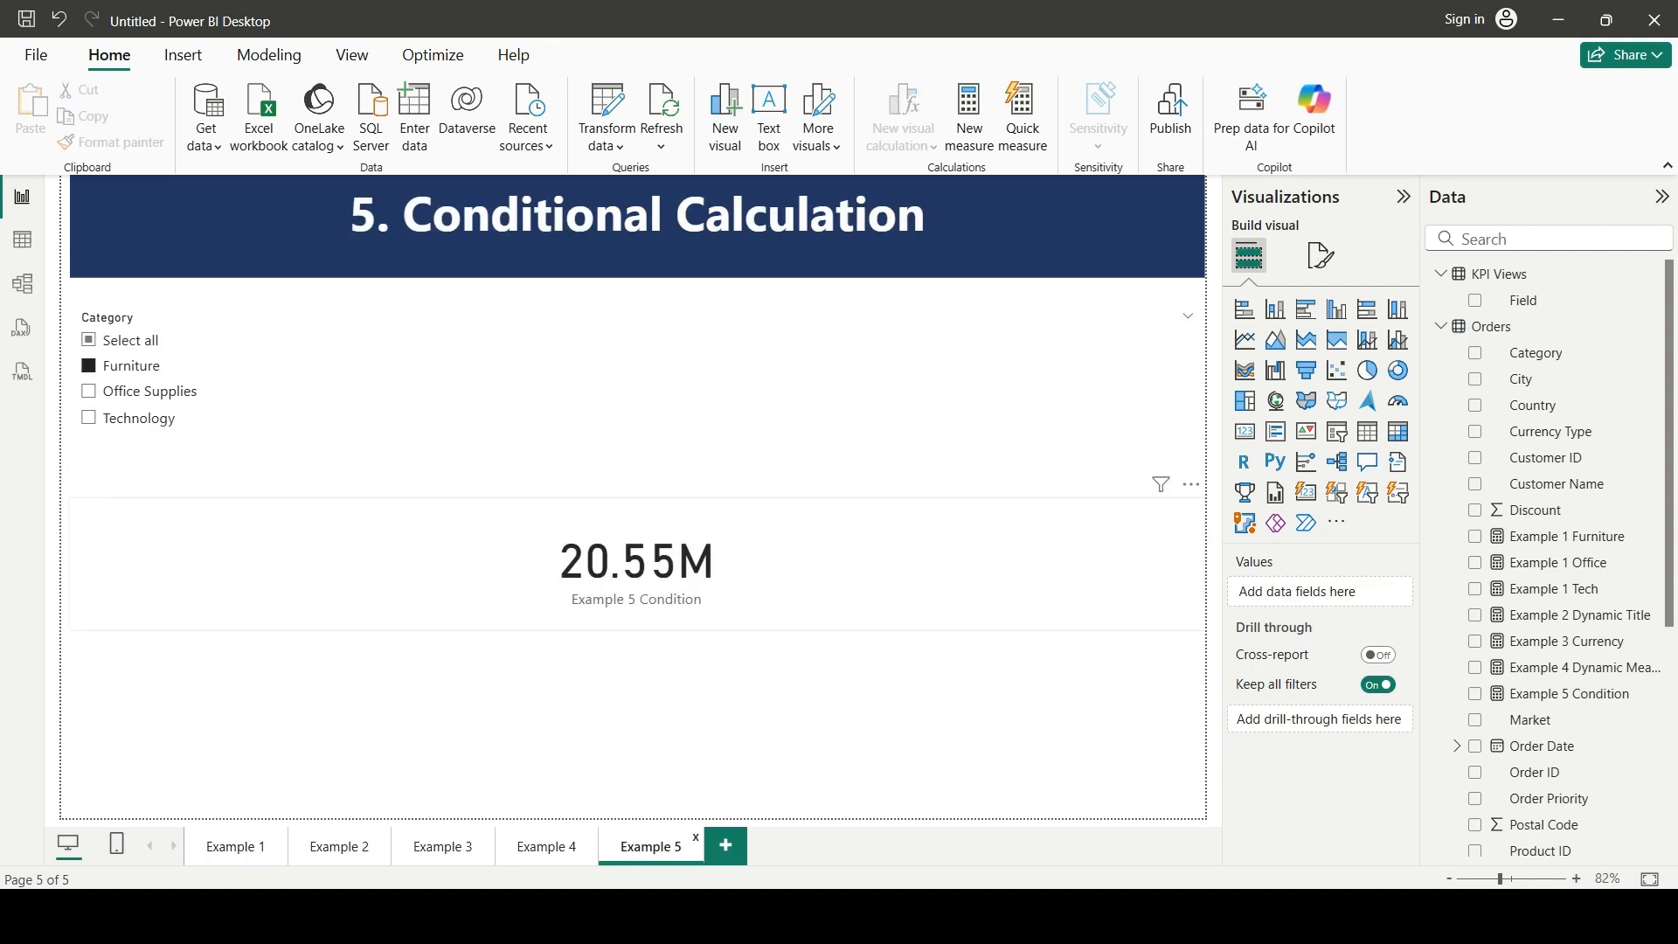